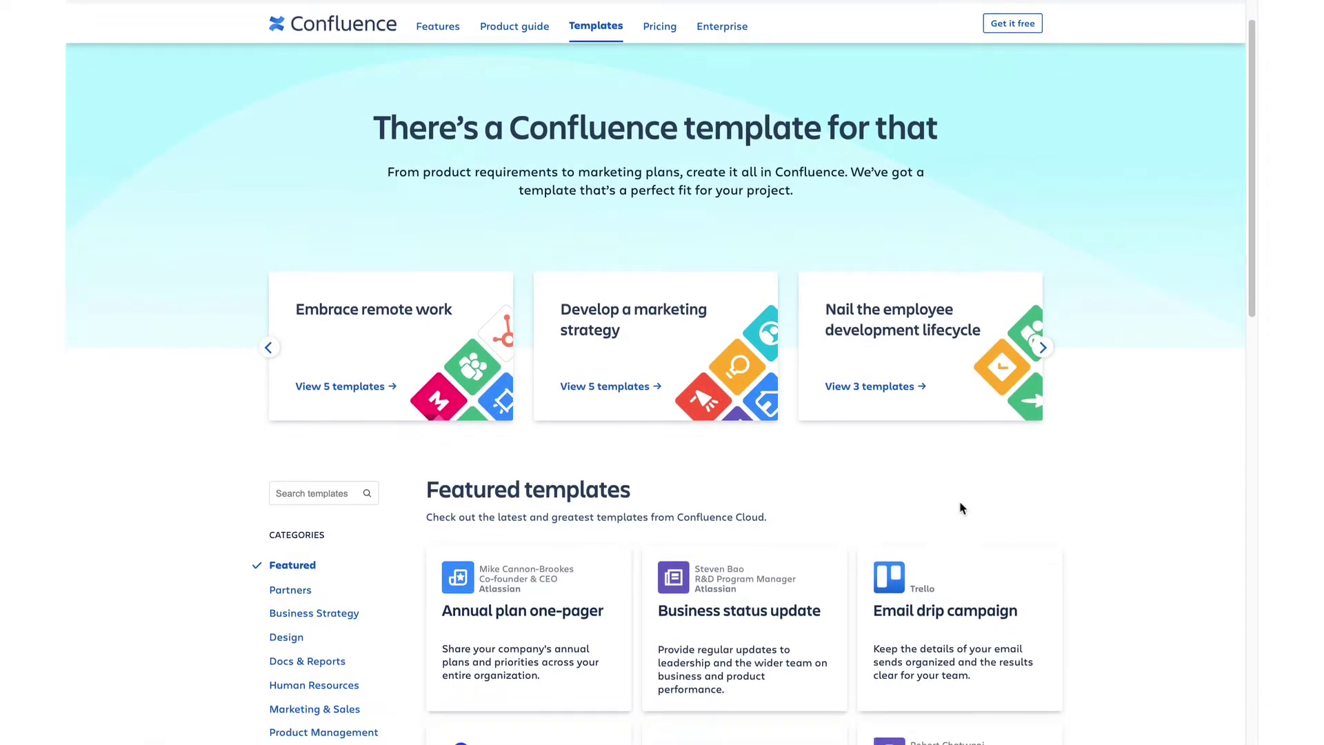
scroll(962, 508, down, 4)
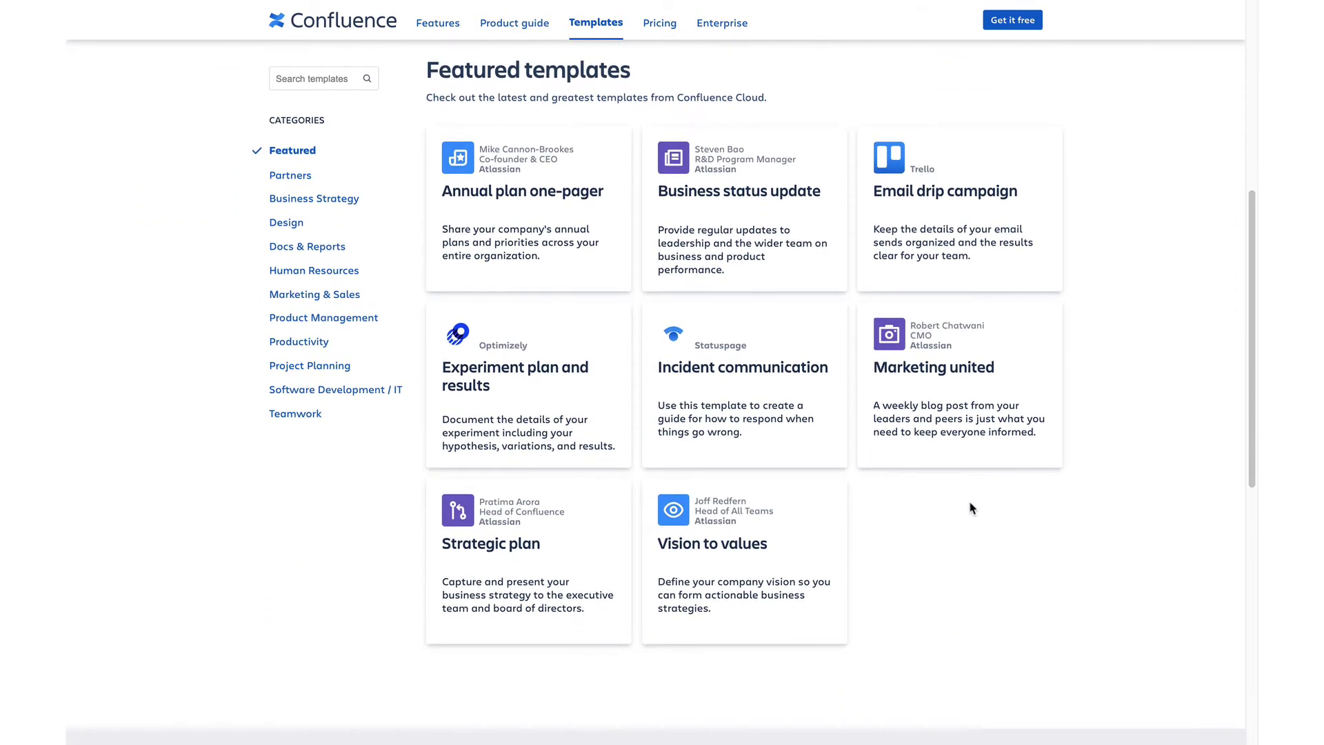
Step: Browse the Business Strategy, Project Planning, Human Resources, Software Development / IT, Teamwork, Marketing & Sales and Featured template categories
click(322, 204)
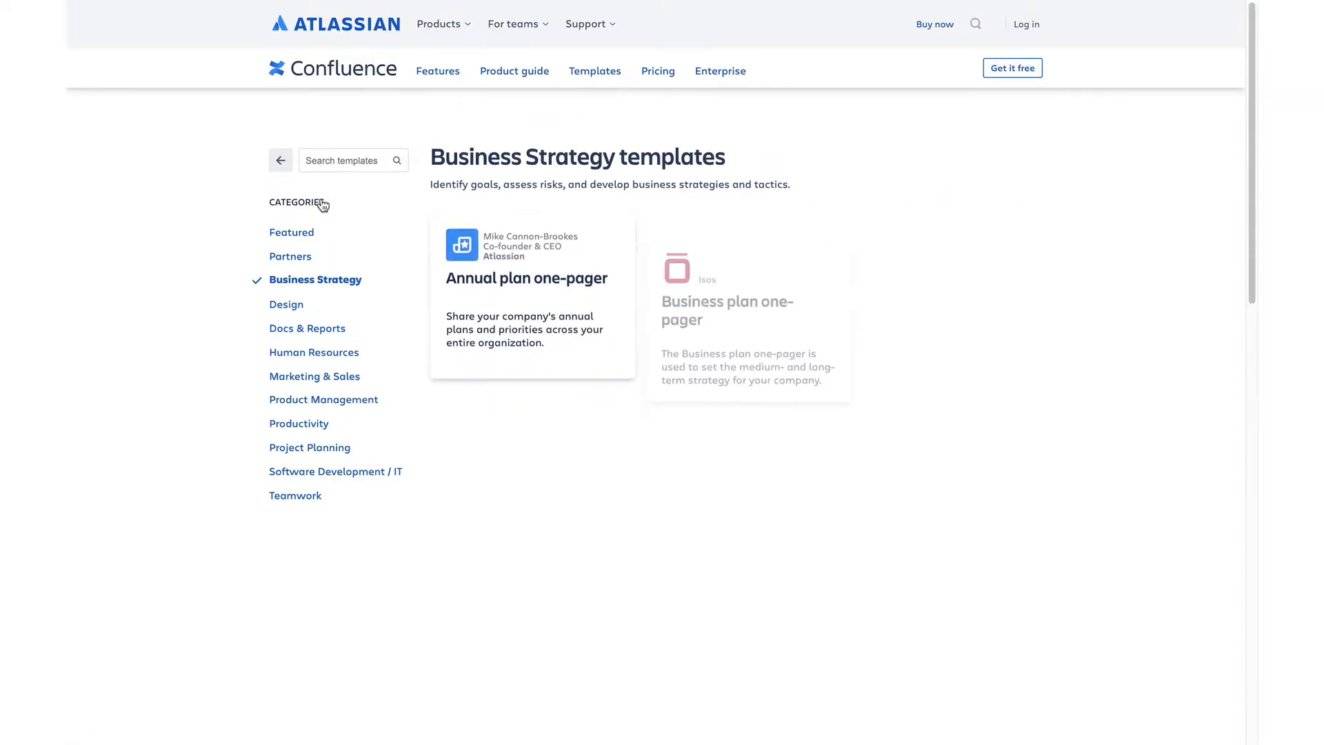
click(327, 457)
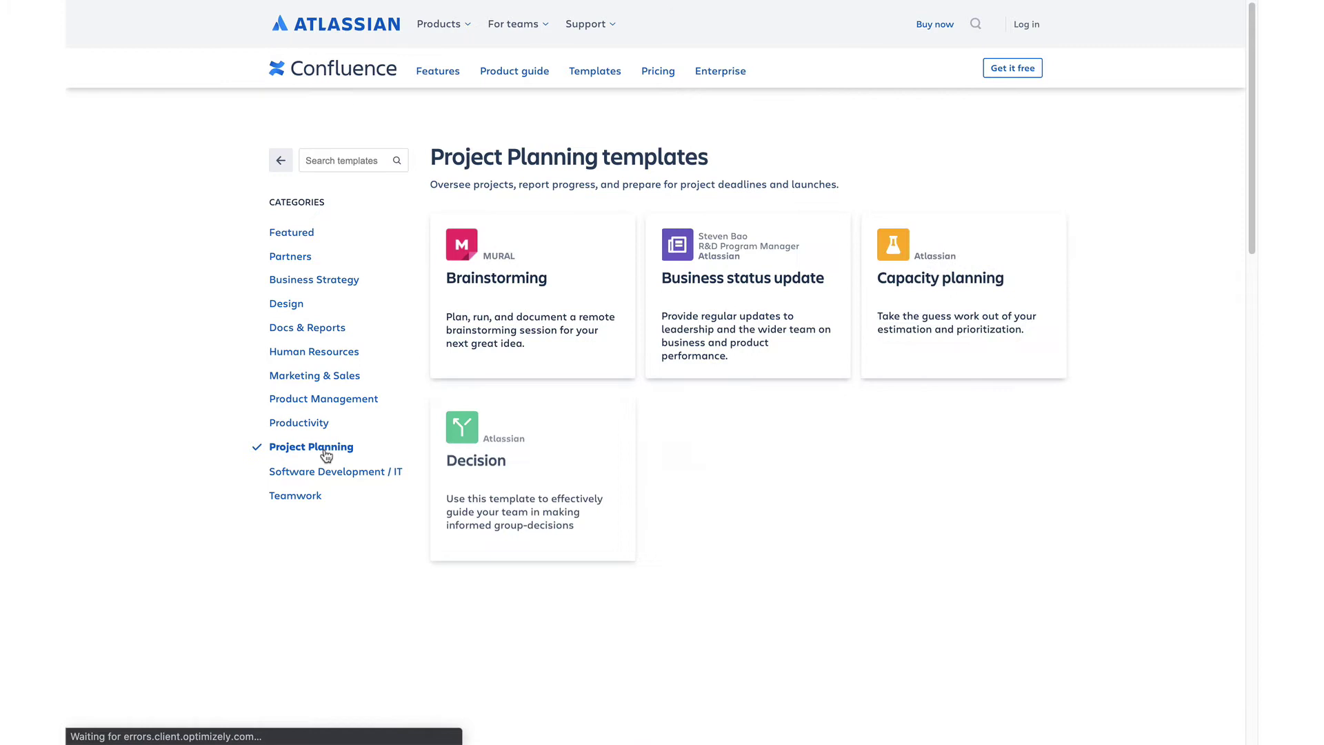
click(336, 354)
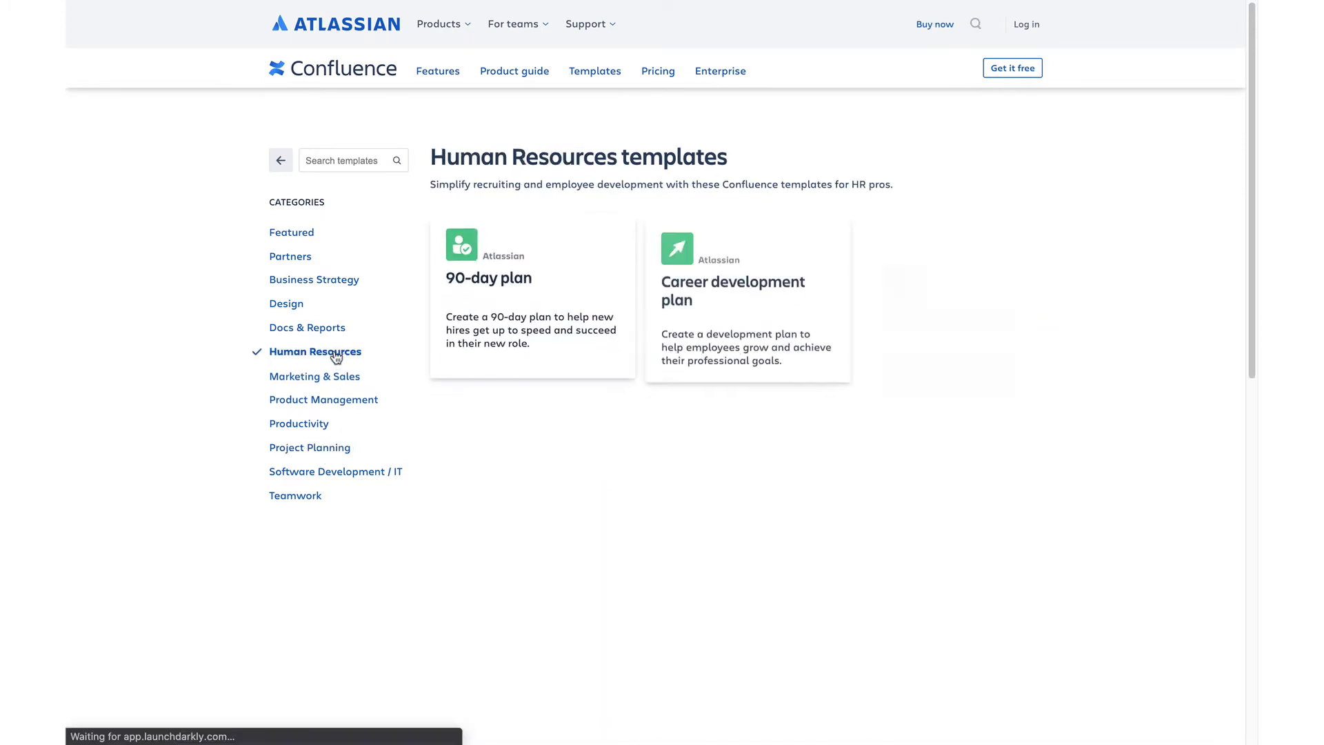
click(329, 472)
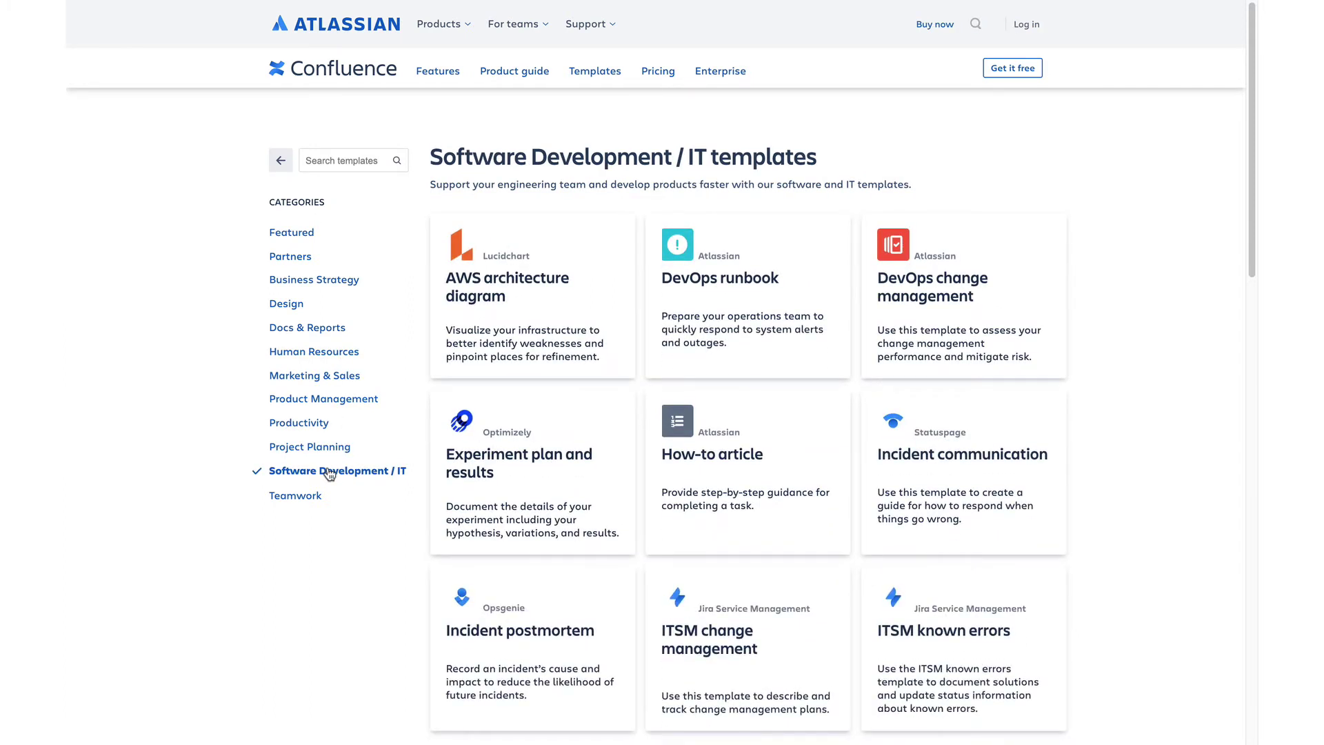
click(295, 499)
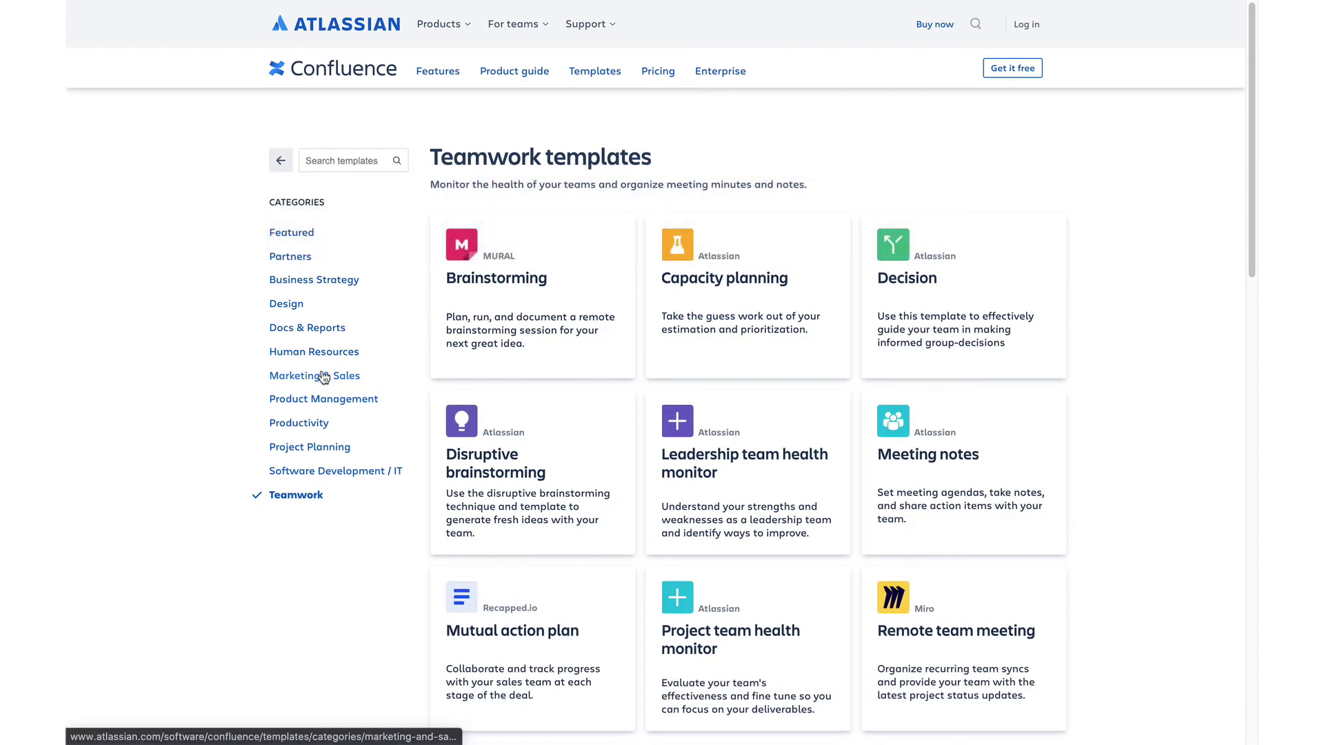
click(324, 376)
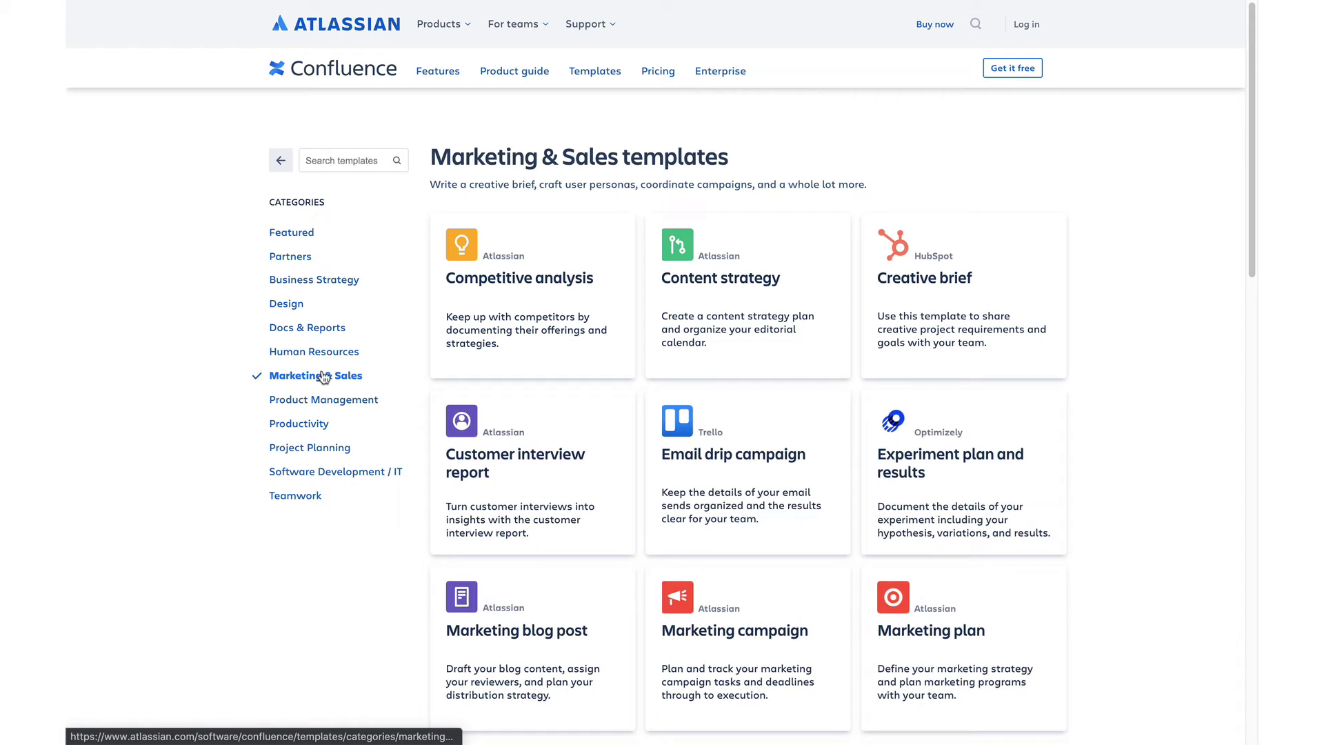
click(296, 235)
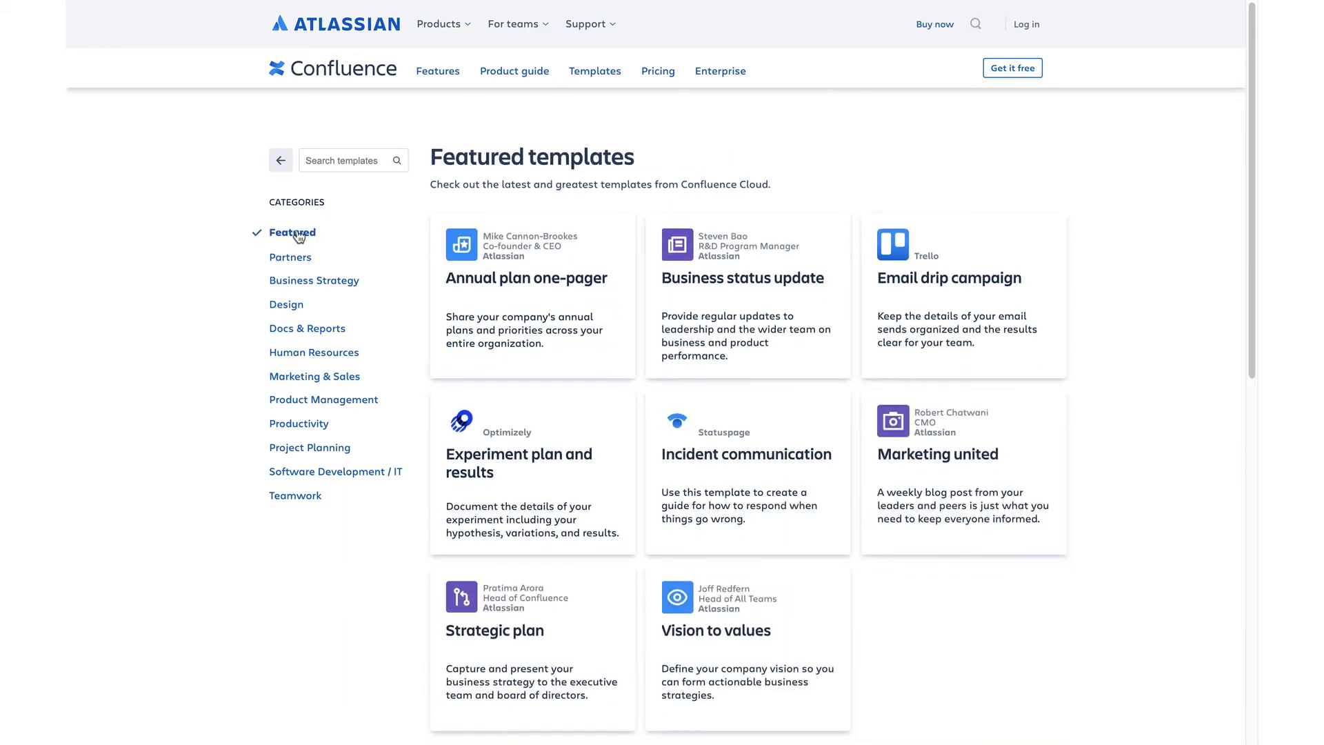
mouse_move(604, 423)
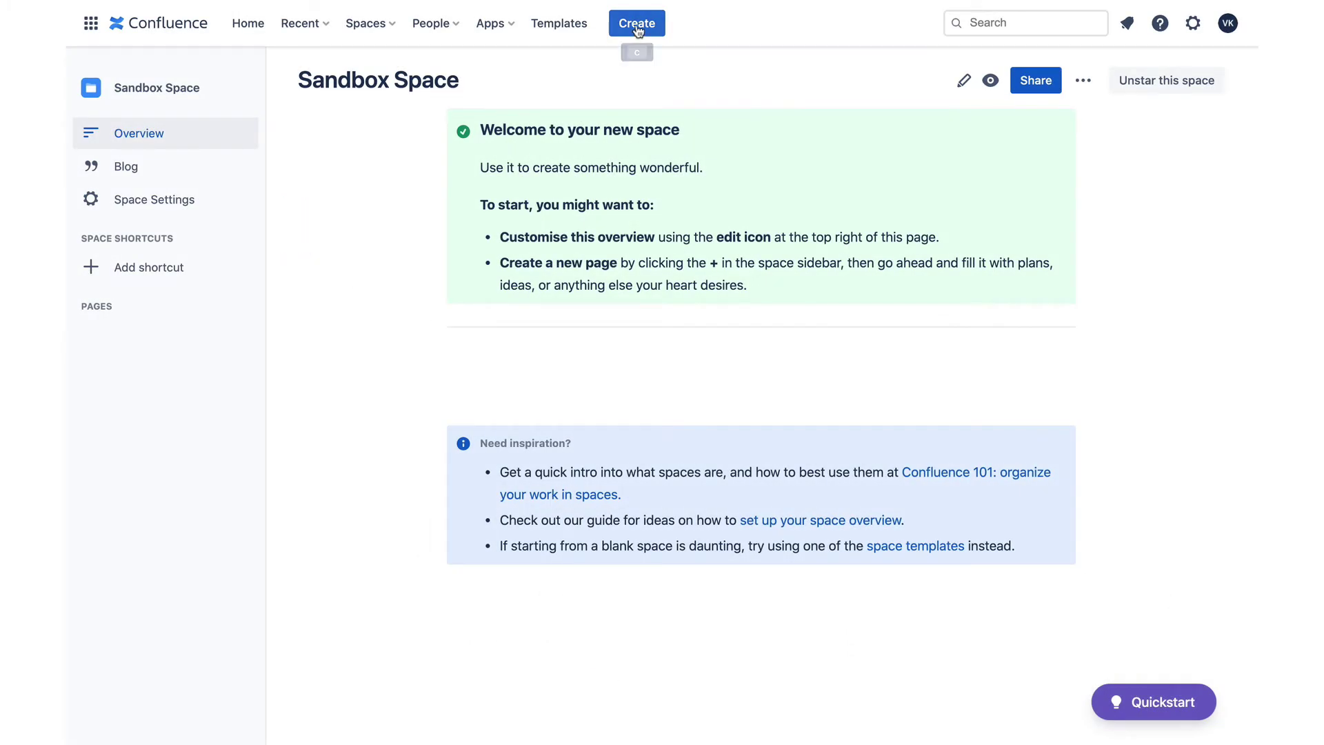
Step: Start a new untitled page draft in Sandbox Space and scroll down its template list
click(637, 26)
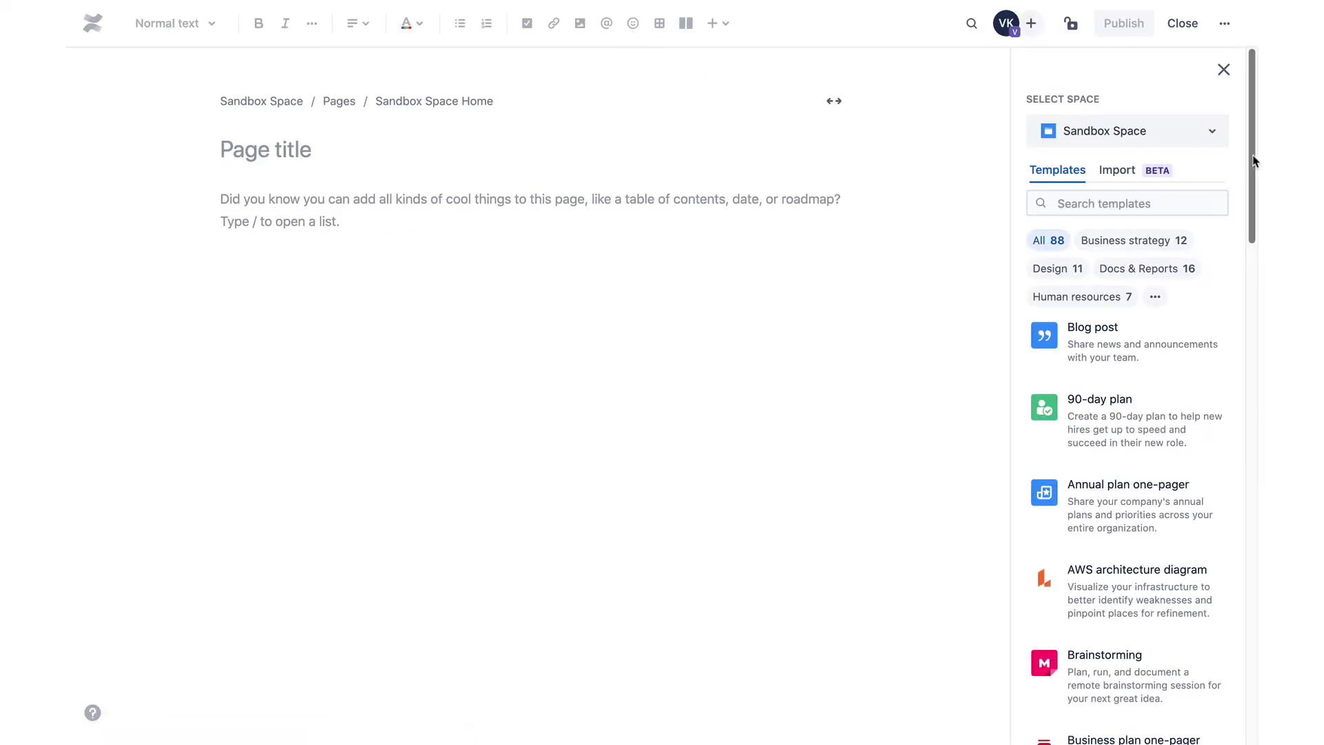
scroll(1253, 161, down, 3)
scroll(1254, 161, down, 4)
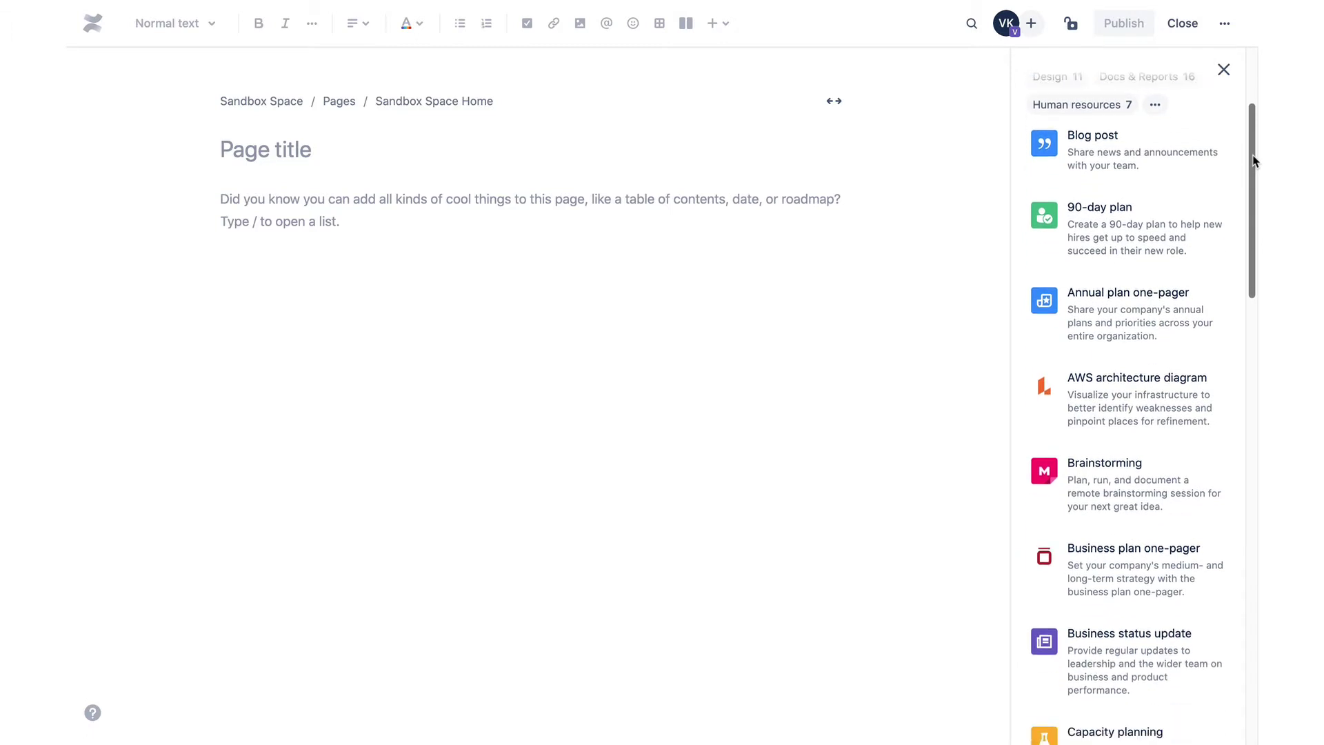
scroll(1253, 161, down, 6)
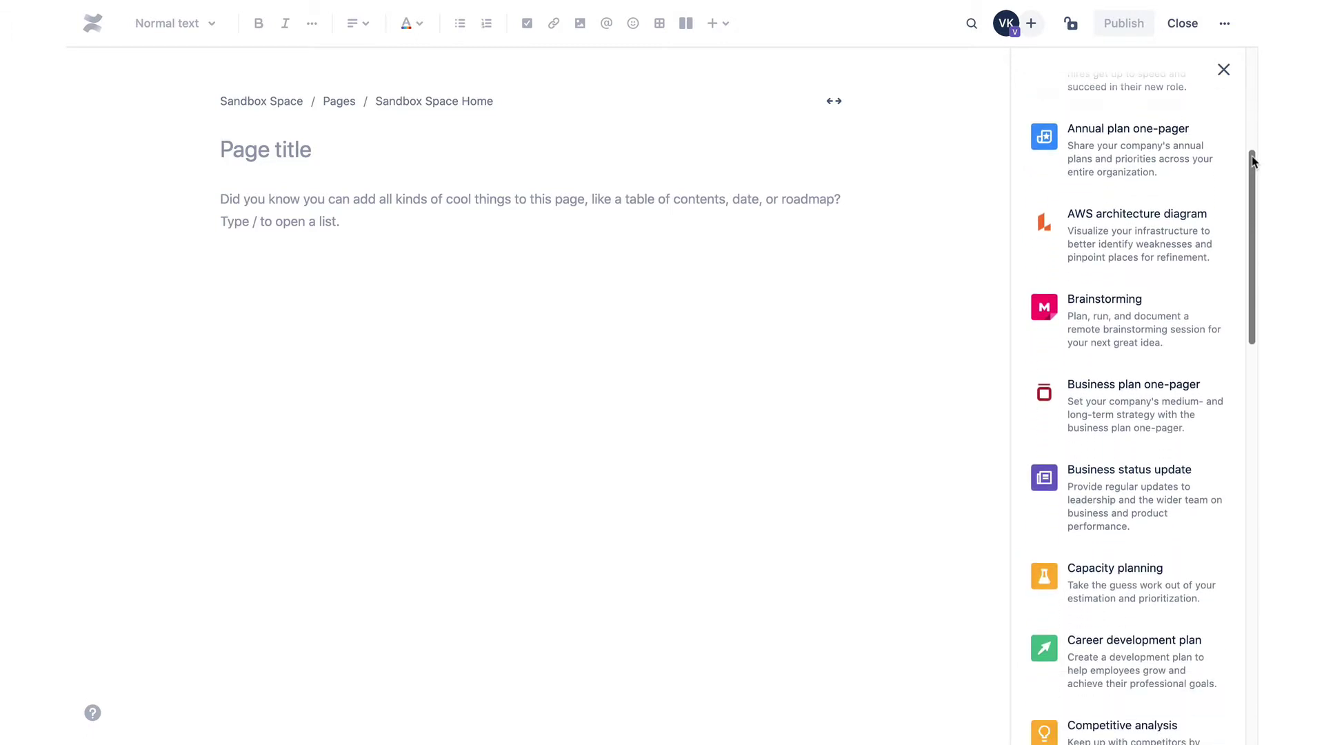
scroll(1253, 160, down, 3)
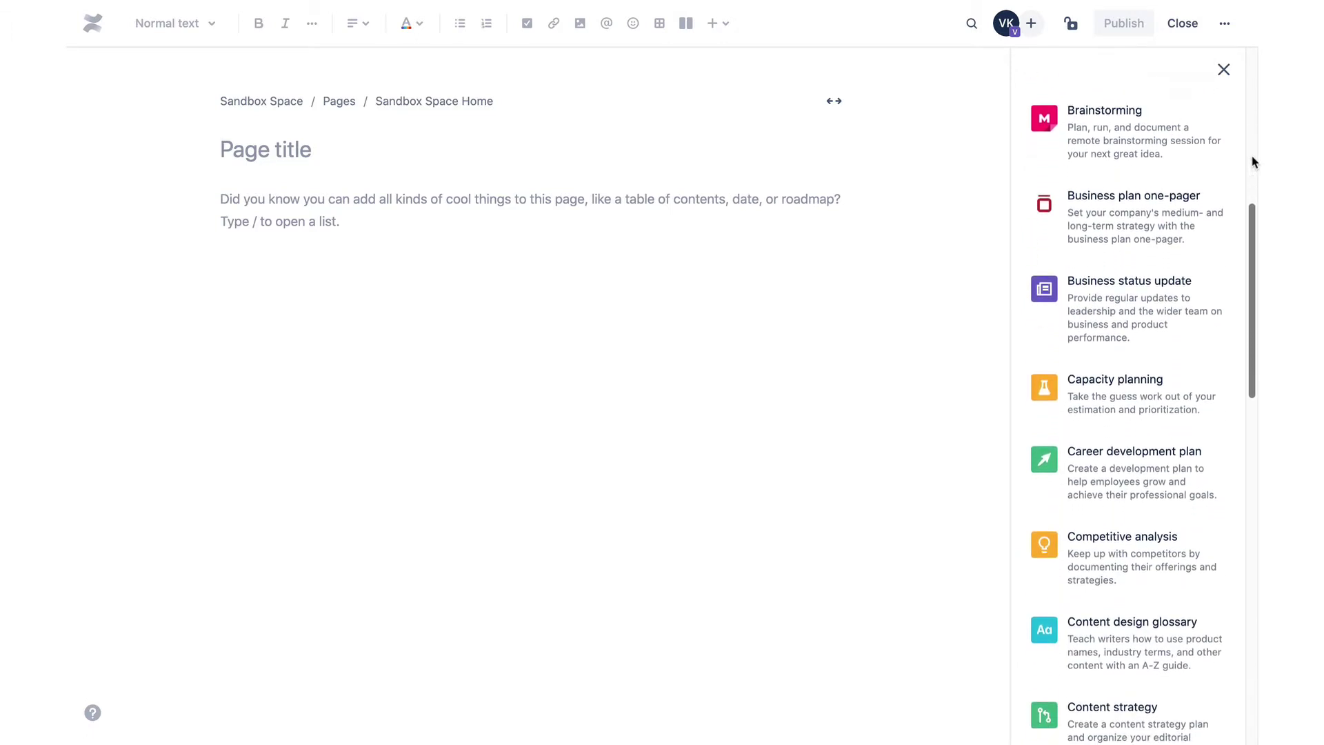
scroll(1253, 161, down, 2)
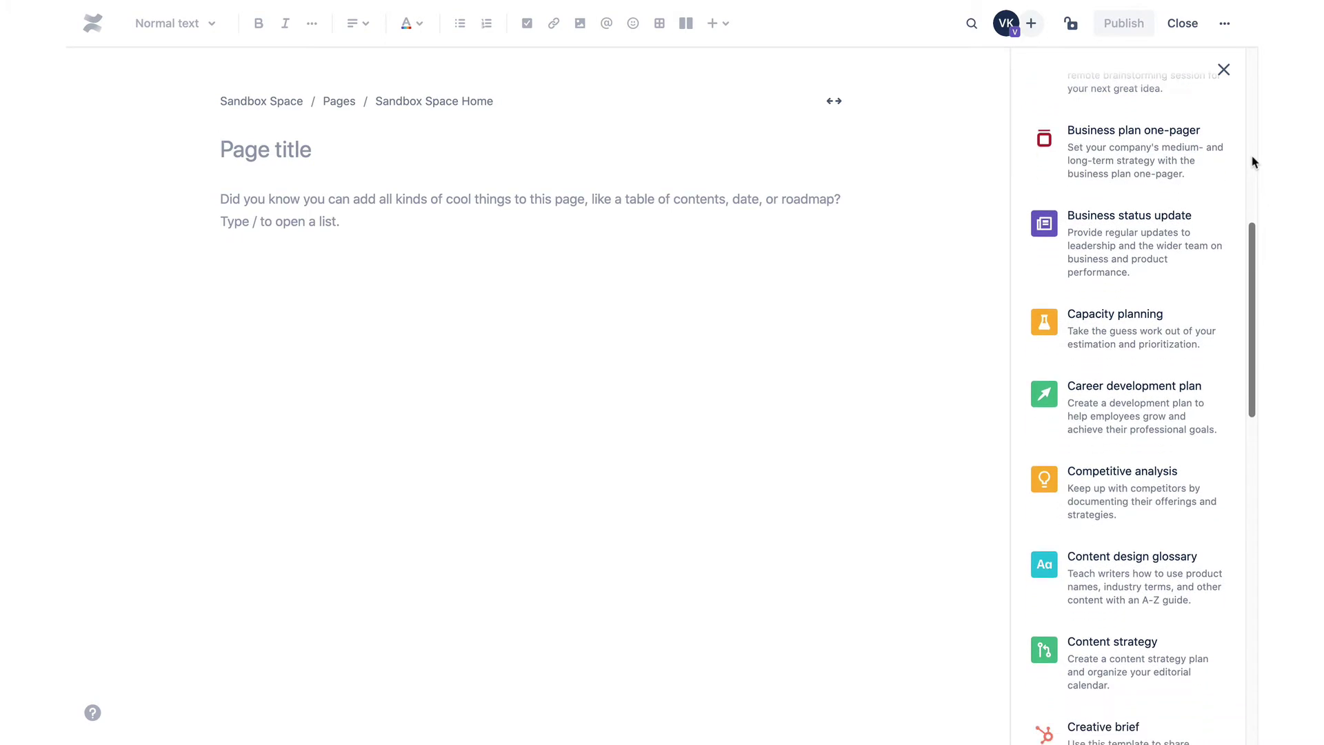
Step: Look through more of the 88 templates, then scroll the list back up
mouse_move(1142, 237)
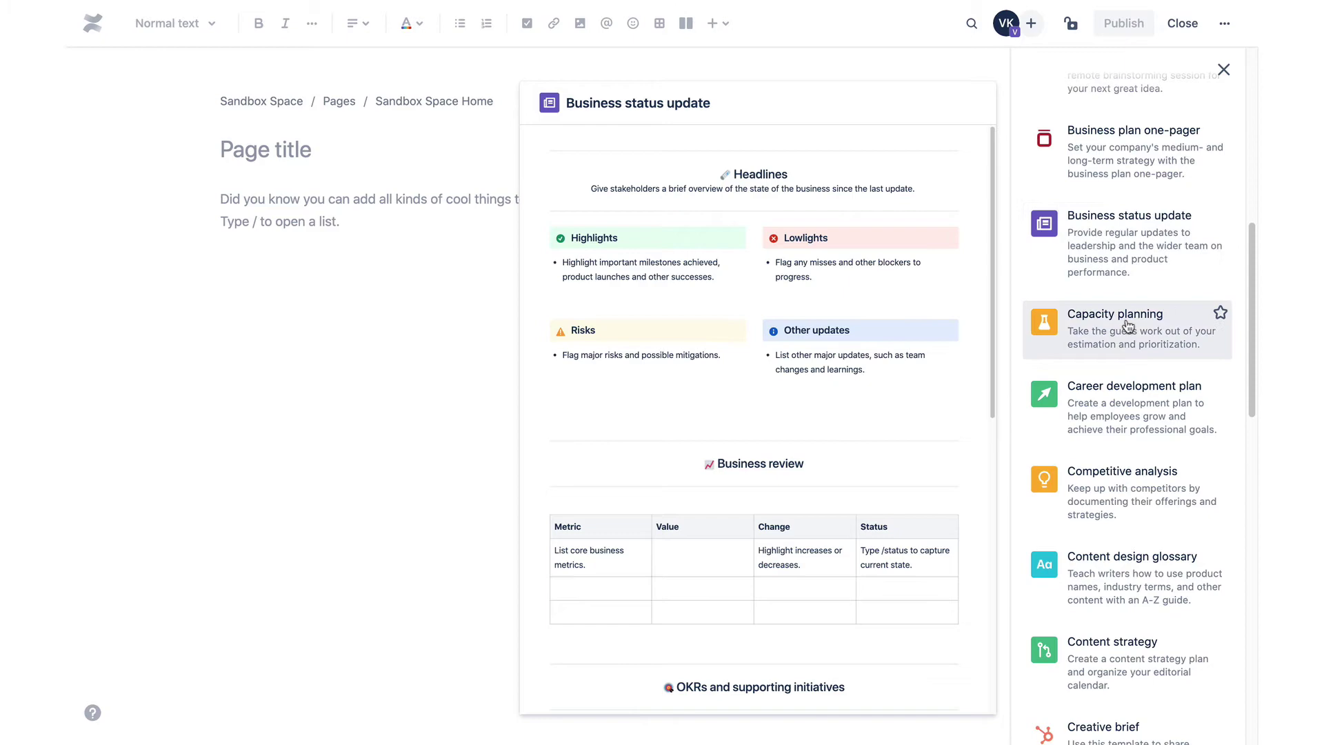
mouse_move(1127, 329)
mouse_move(1120, 406)
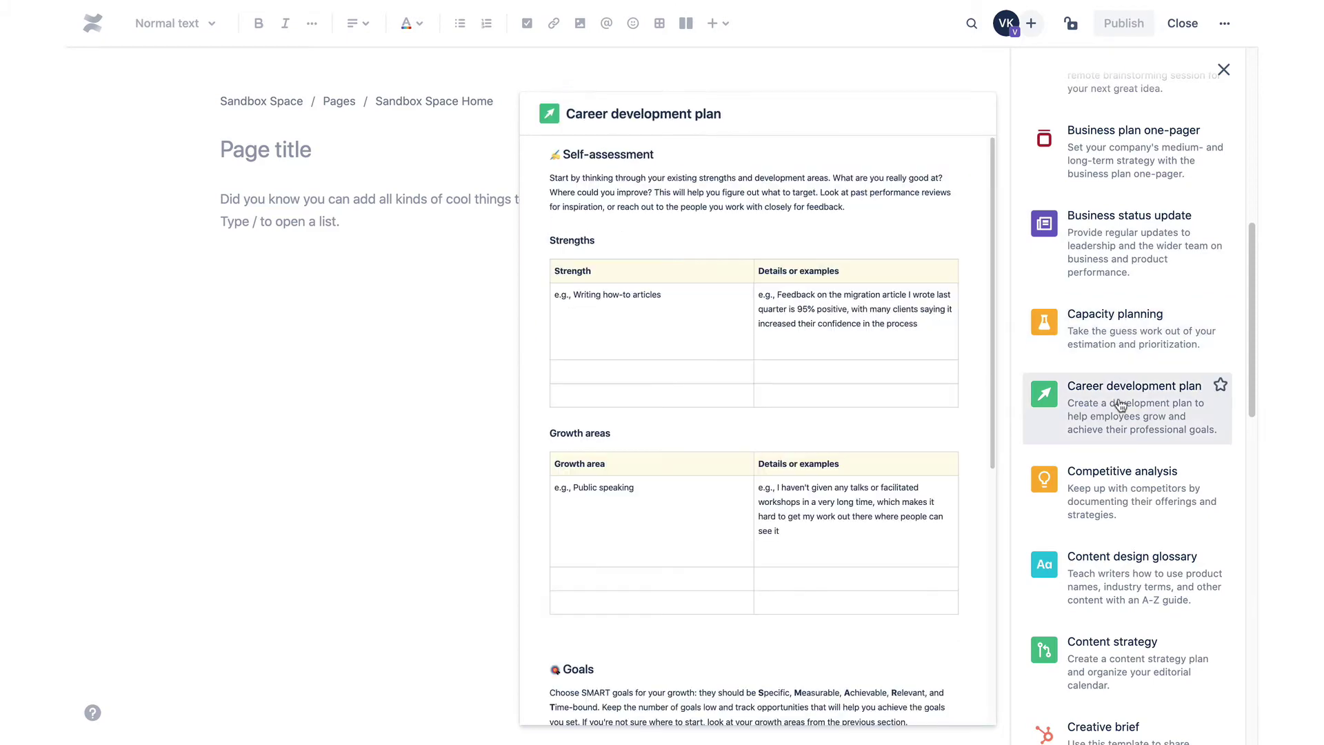
scroll(872, 404, down, 1)
scroll(872, 405, down, 5)
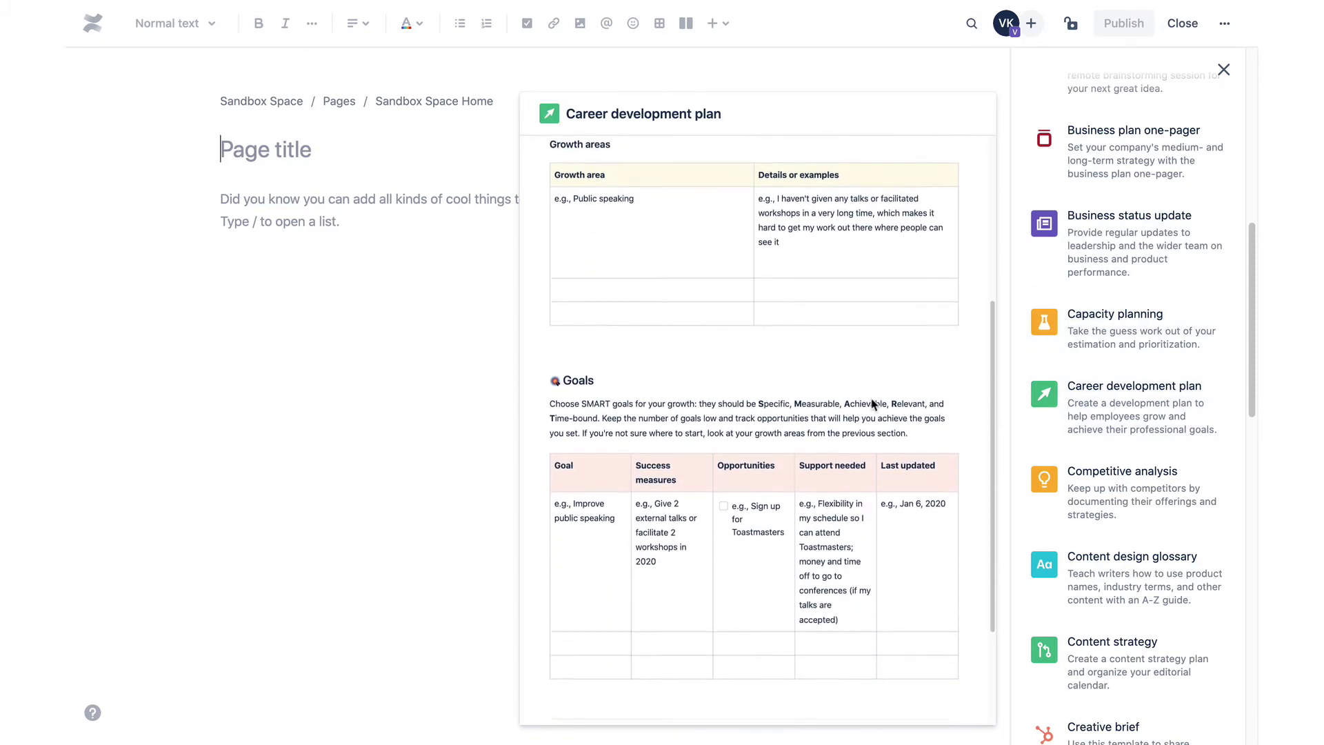
mouse_move(1239, 197)
scroll(1235, 197, up, 10)
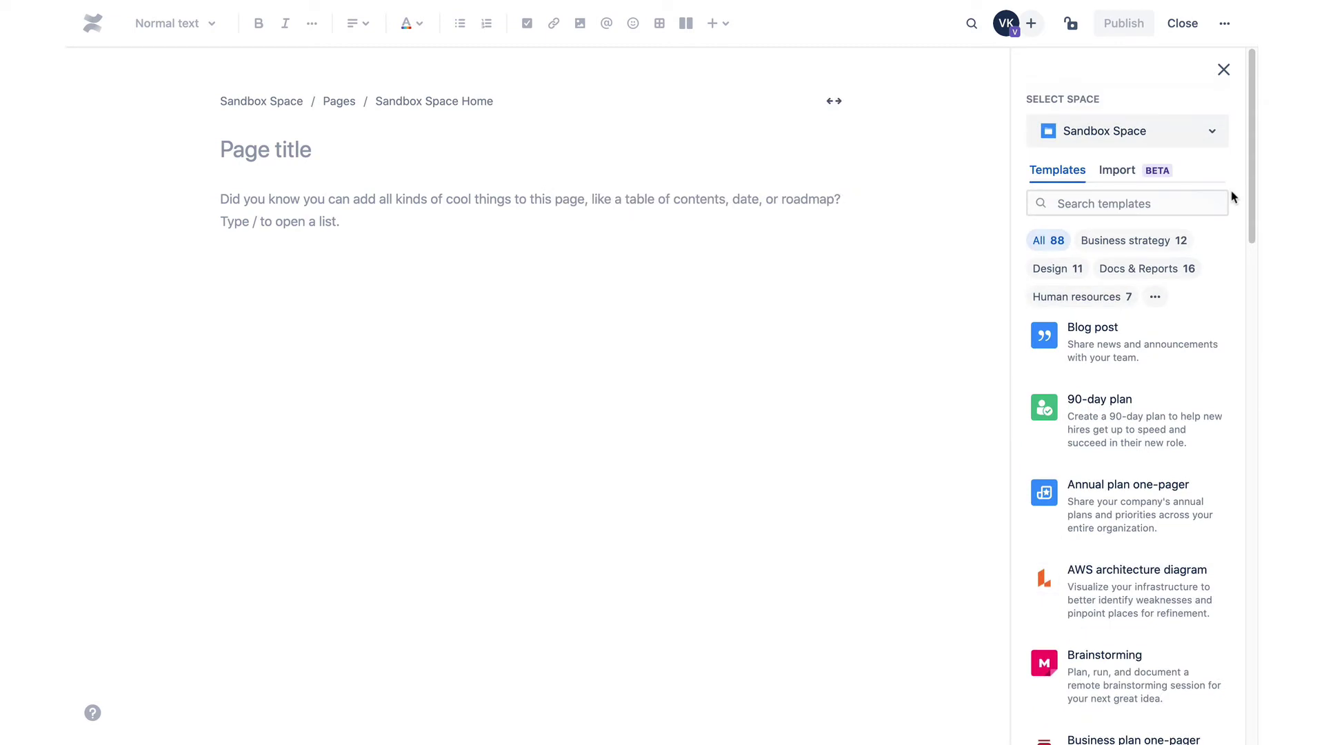
Step: Filter templates by Business strategy and Design, search 'requi', and preview Product requirements
click(1122, 243)
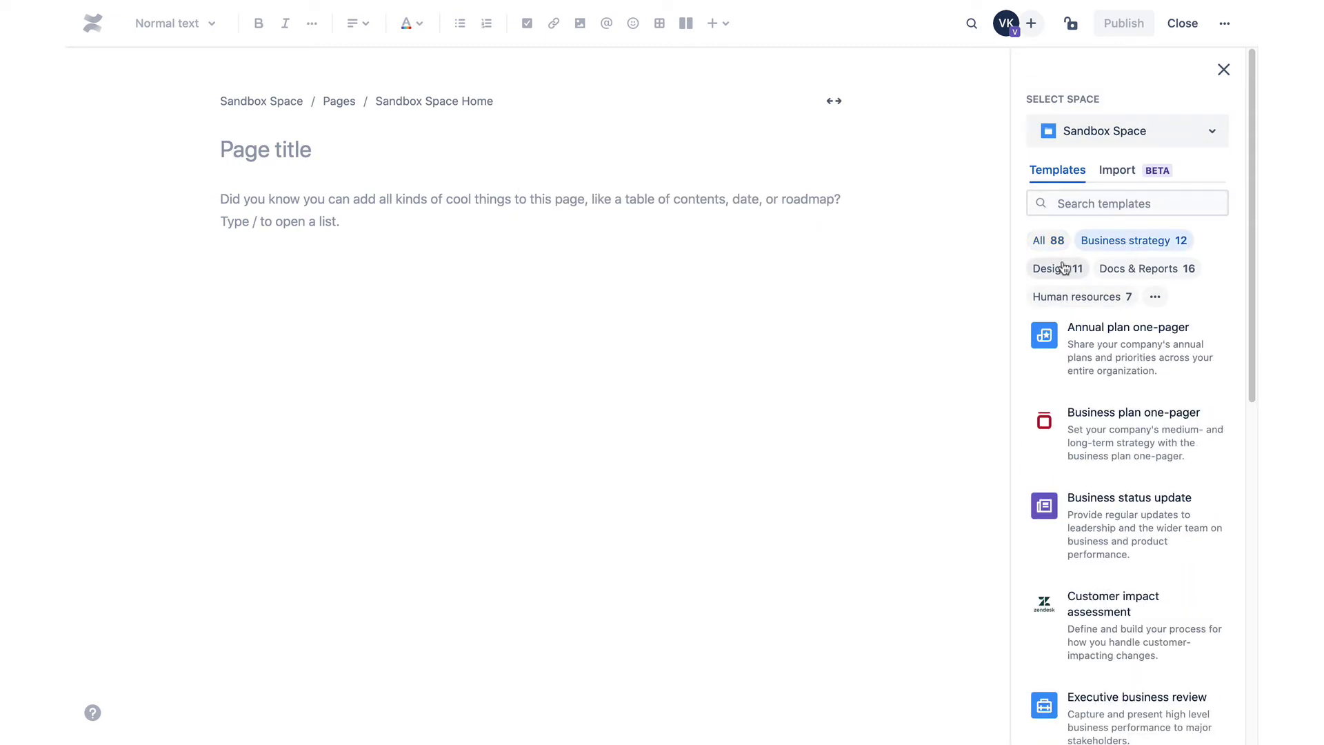
click(1060, 267)
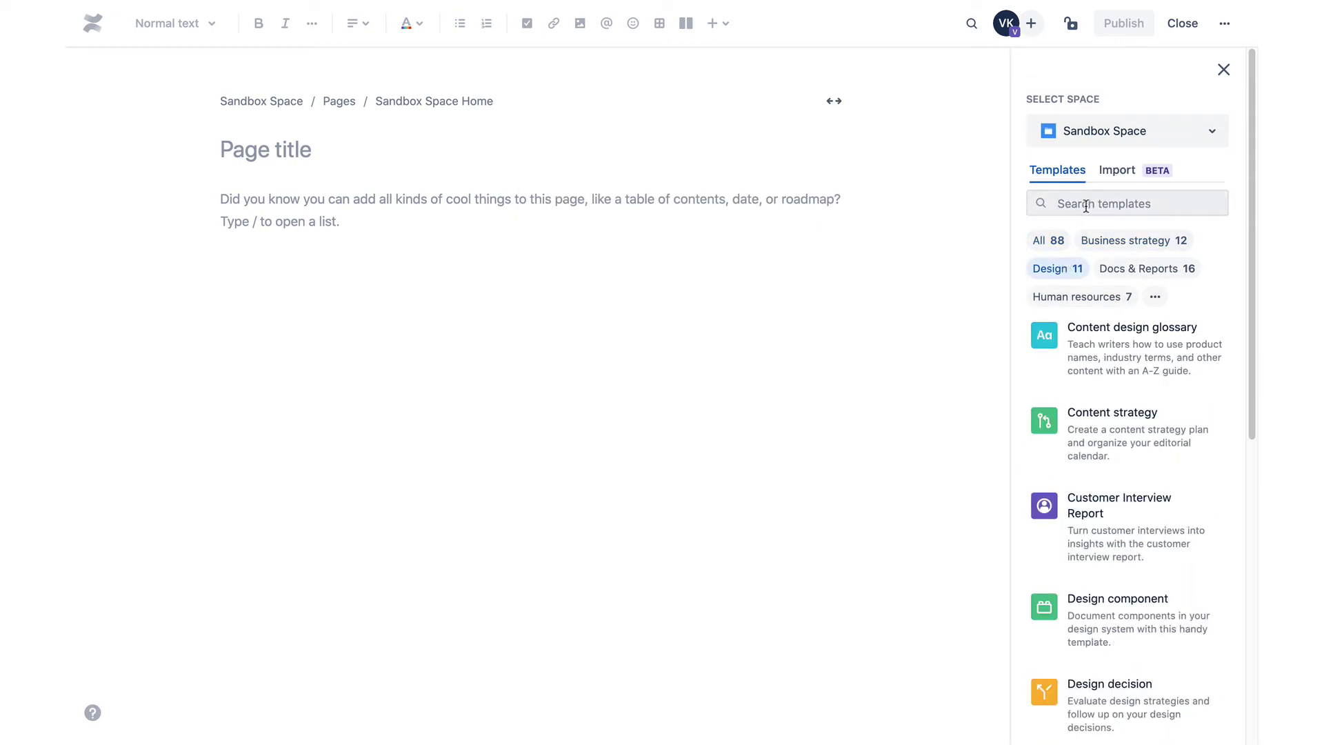
click(1086, 206)
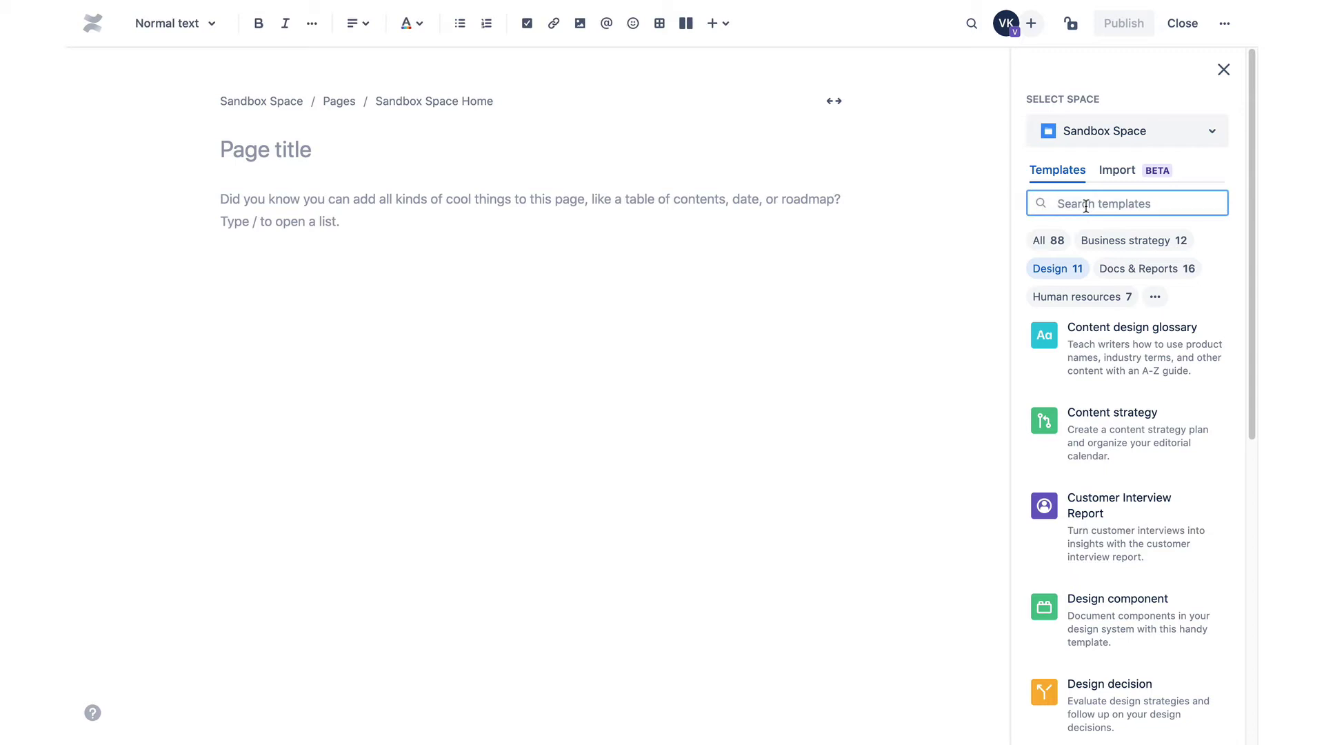
text(requi)
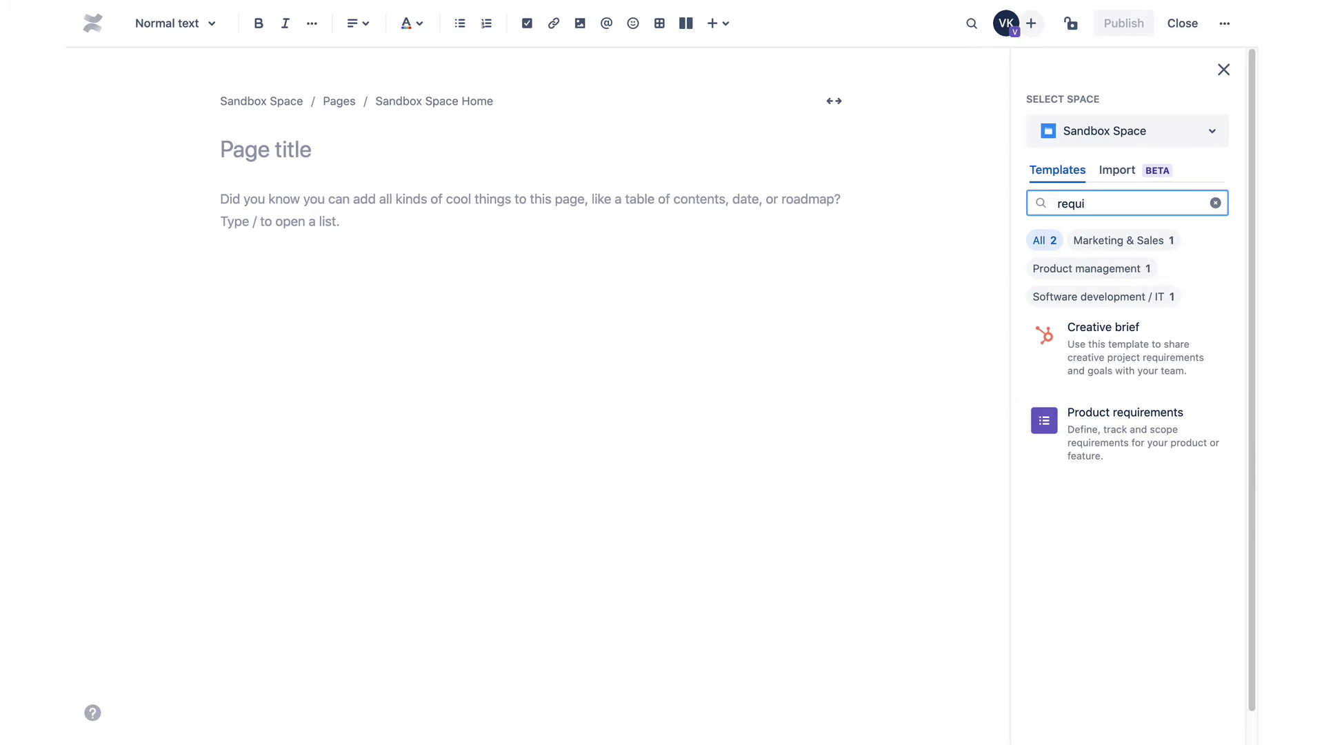
mouse_move(1191, 418)
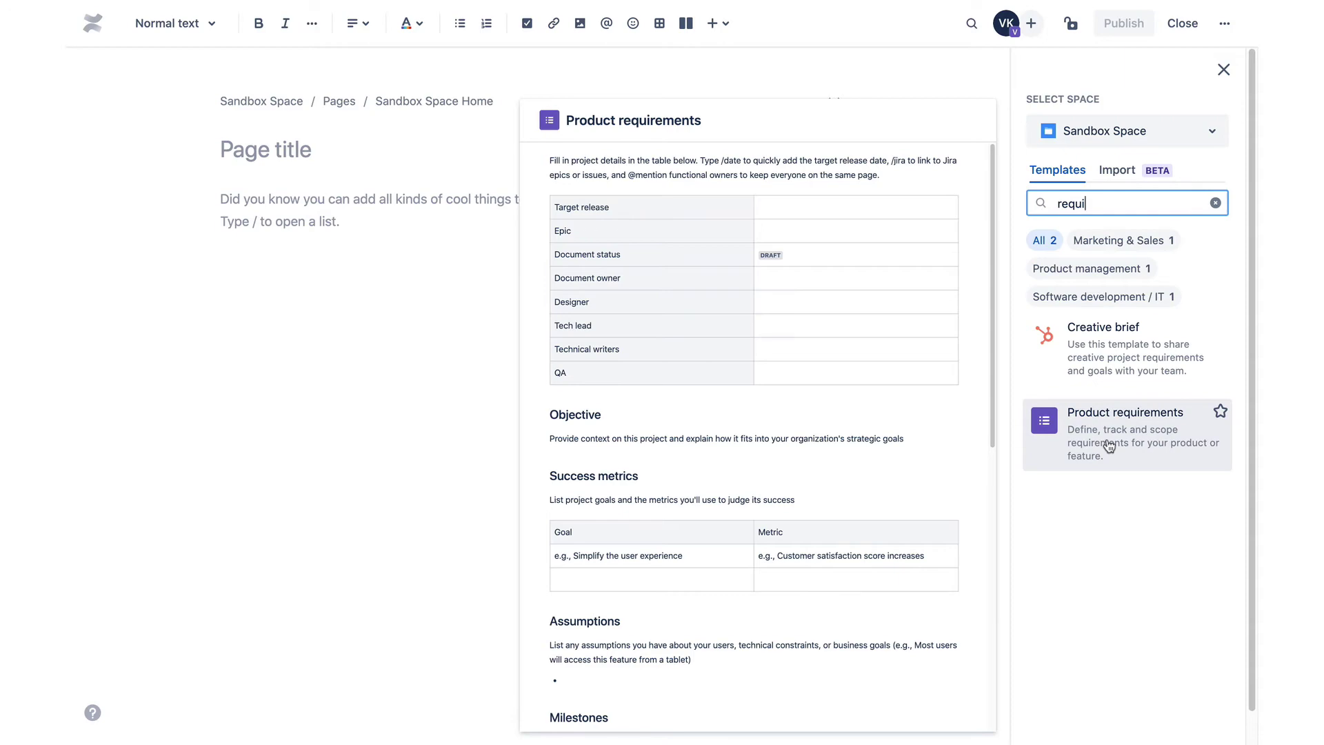
scroll(907, 440, down, 5)
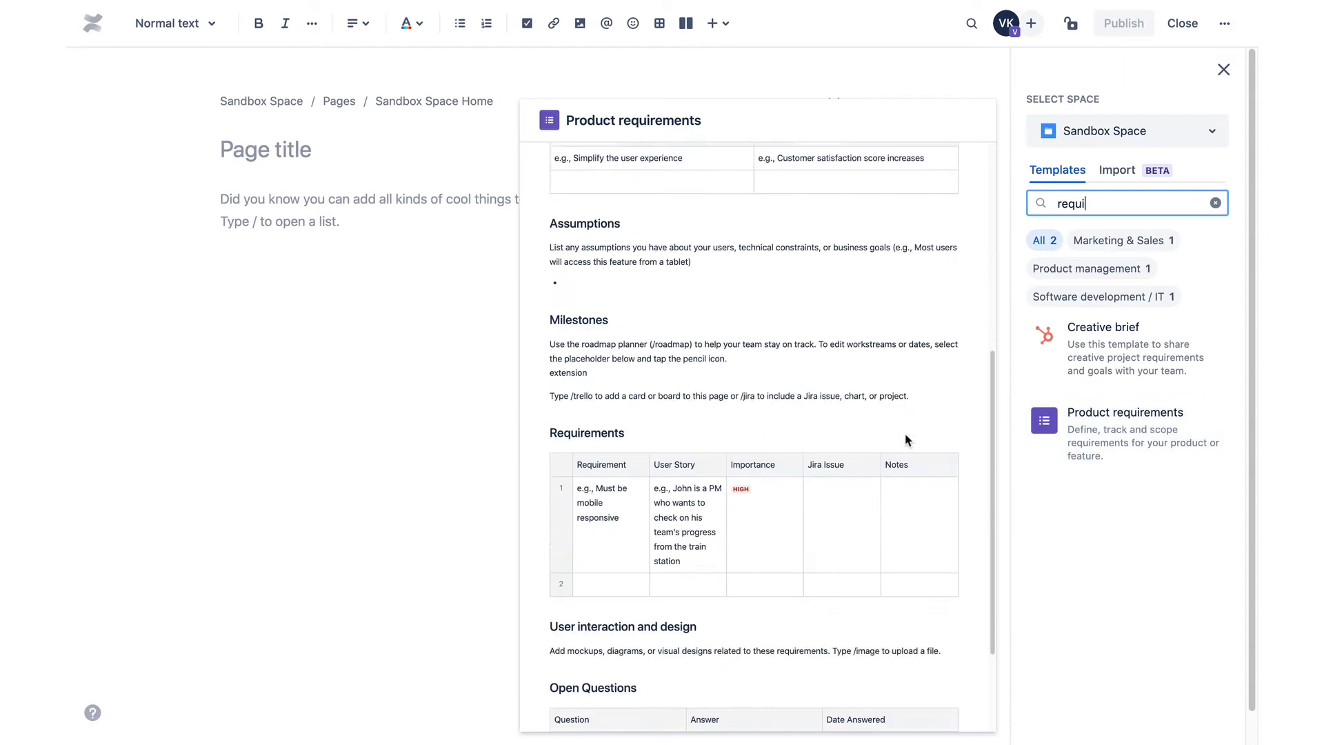
scroll(905, 440, down, 2)
Step: Apply the Product requirements template and review its Milestones, Requirements, Open Questions and Out of Scope sections
click(1095, 423)
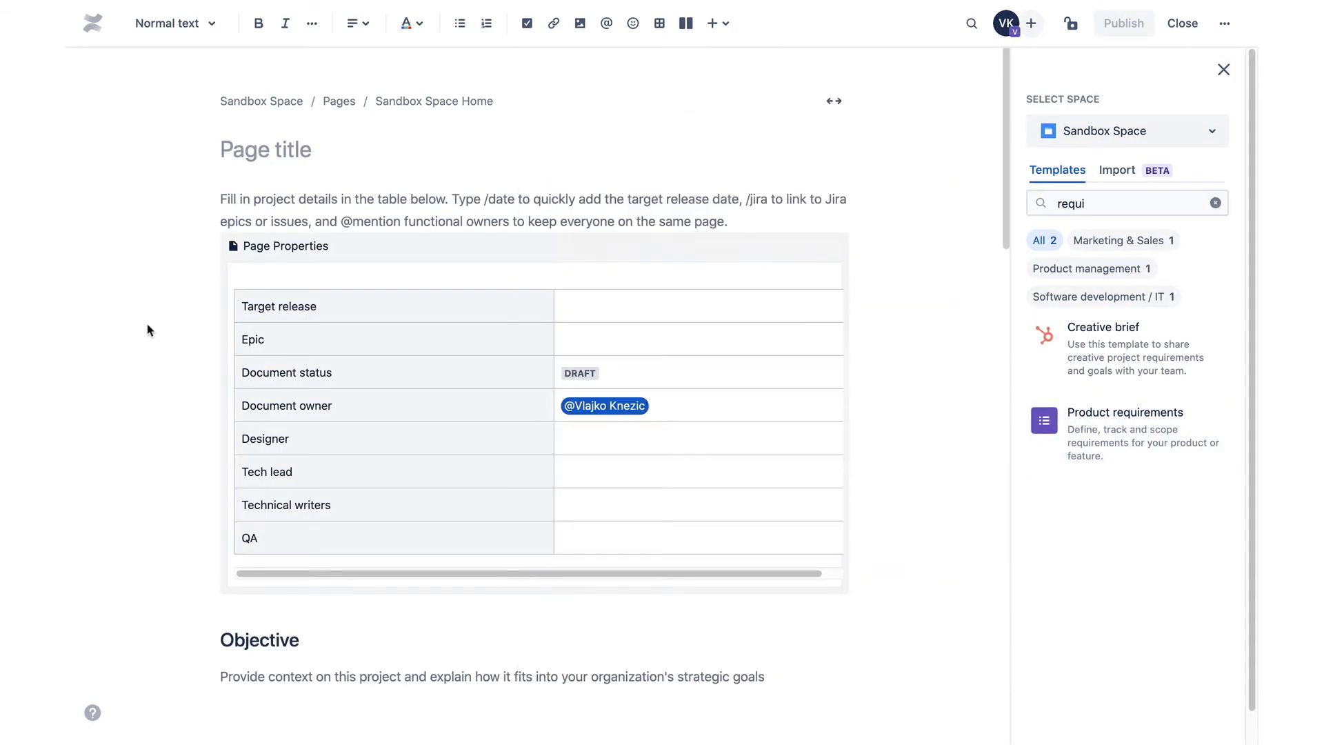
scroll(107, 323, down, 2)
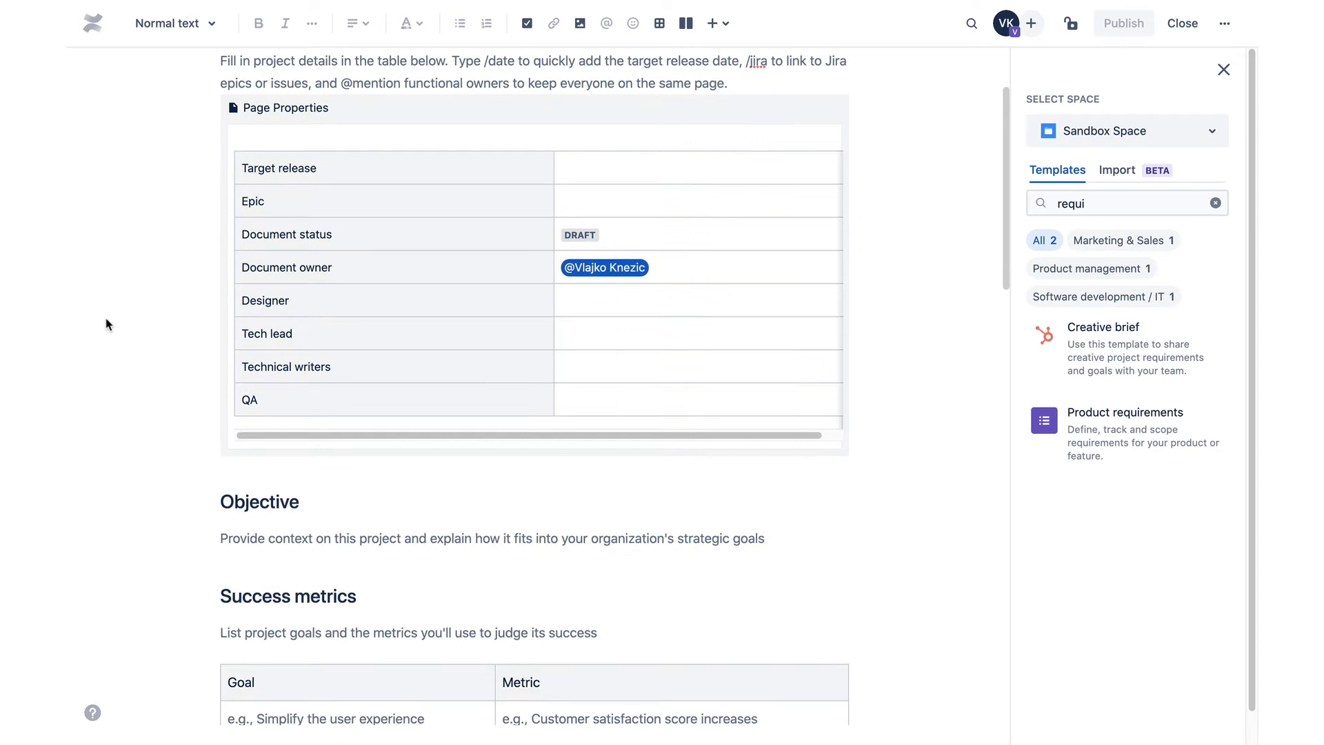
scroll(106, 323, down, 3)
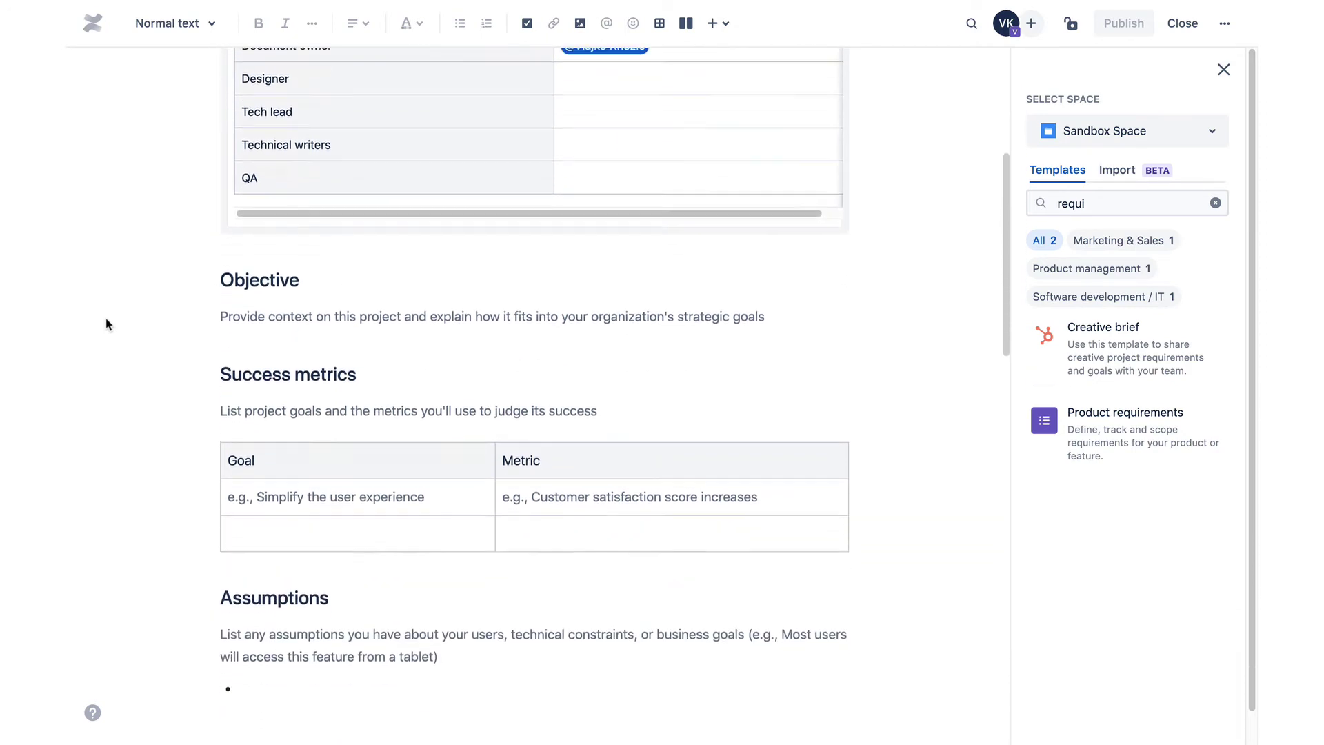
scroll(107, 323, down, 4)
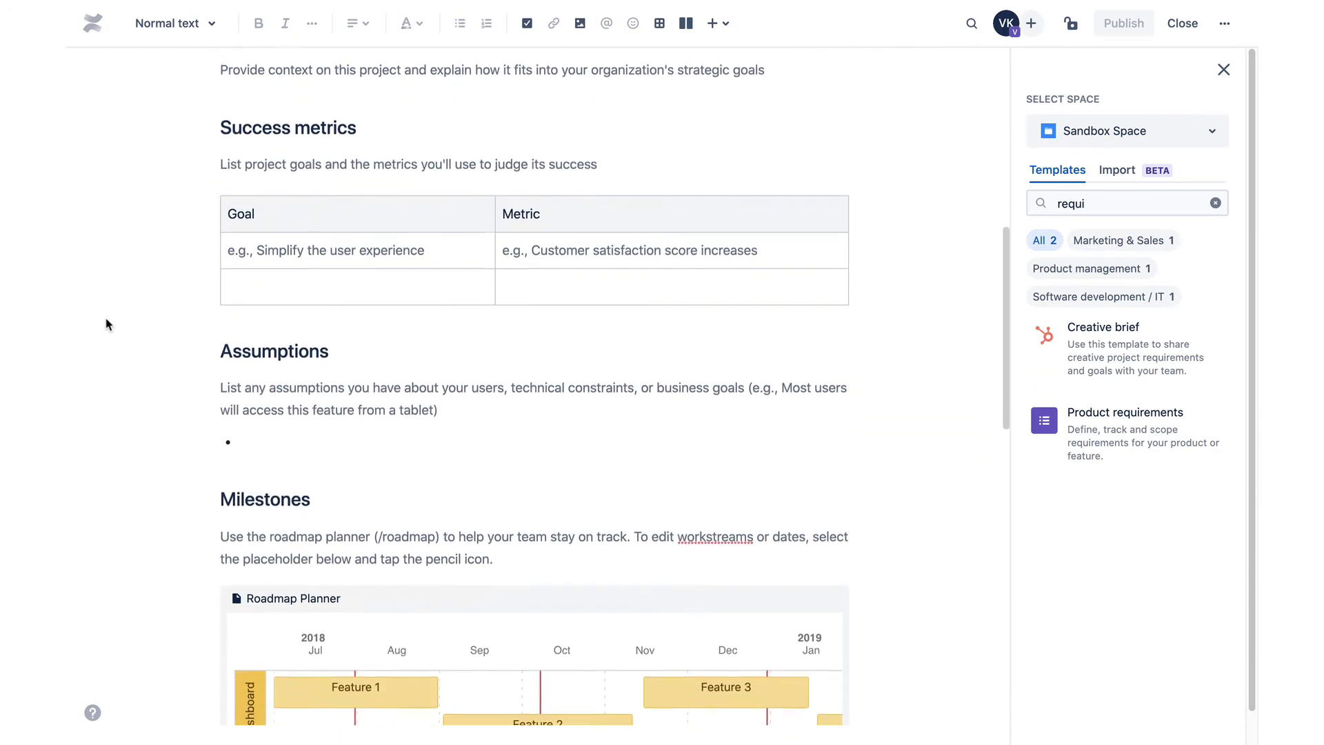
scroll(107, 323, down, 2)
scroll(107, 323, down, 5)
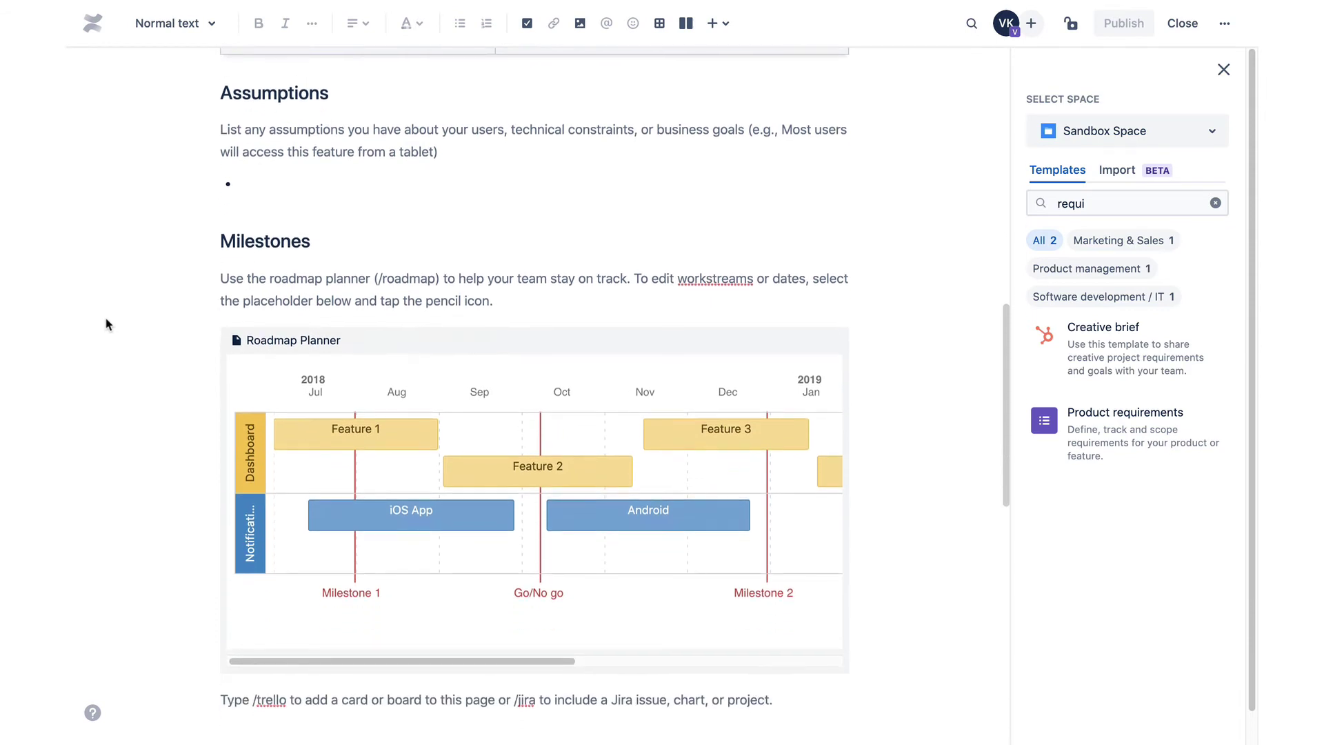
scroll(107, 323, down, 5)
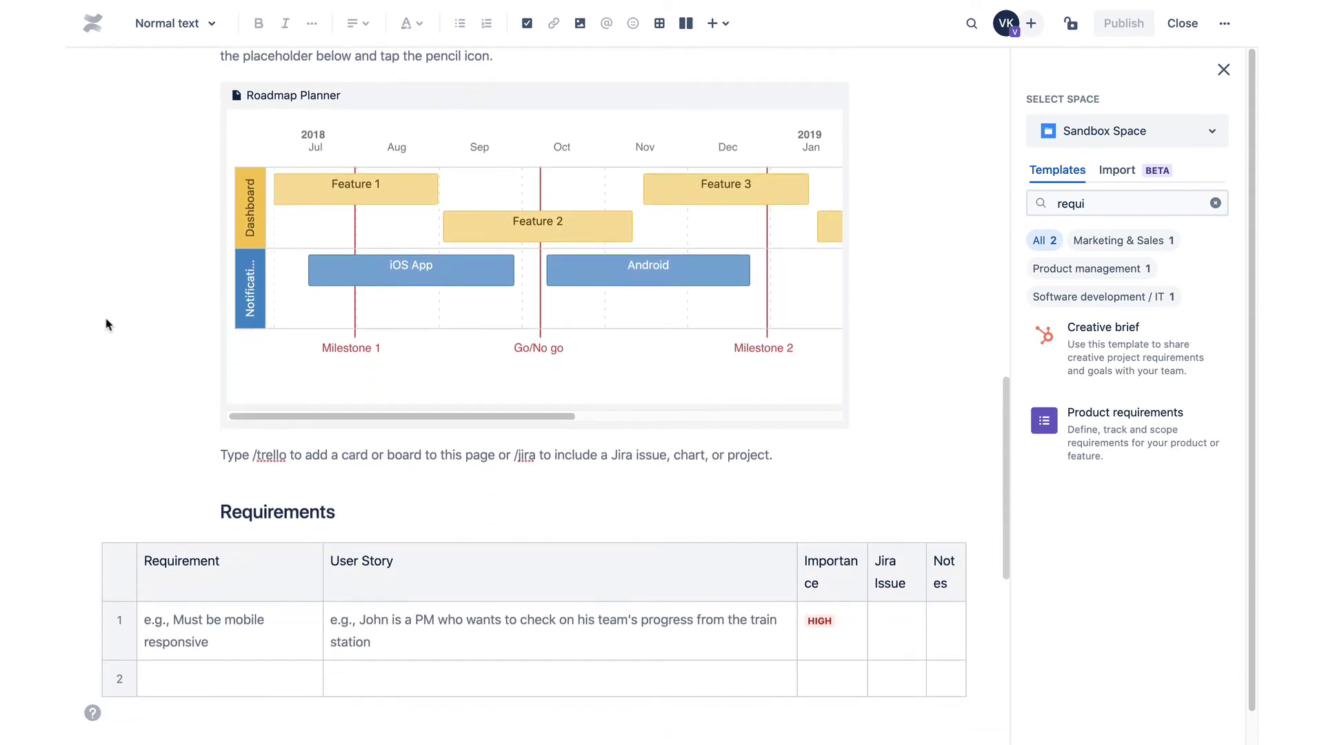
scroll(106, 323, down, 6)
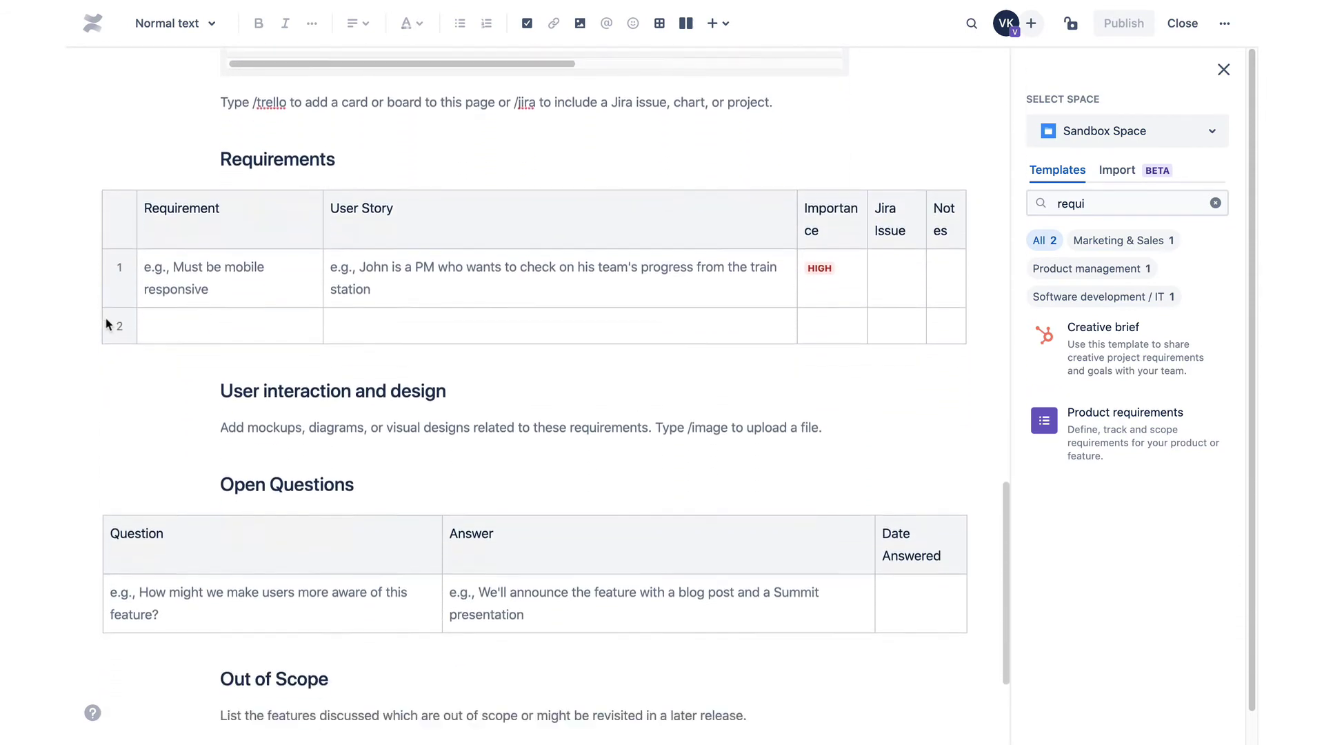
scroll(106, 323, up, 10)
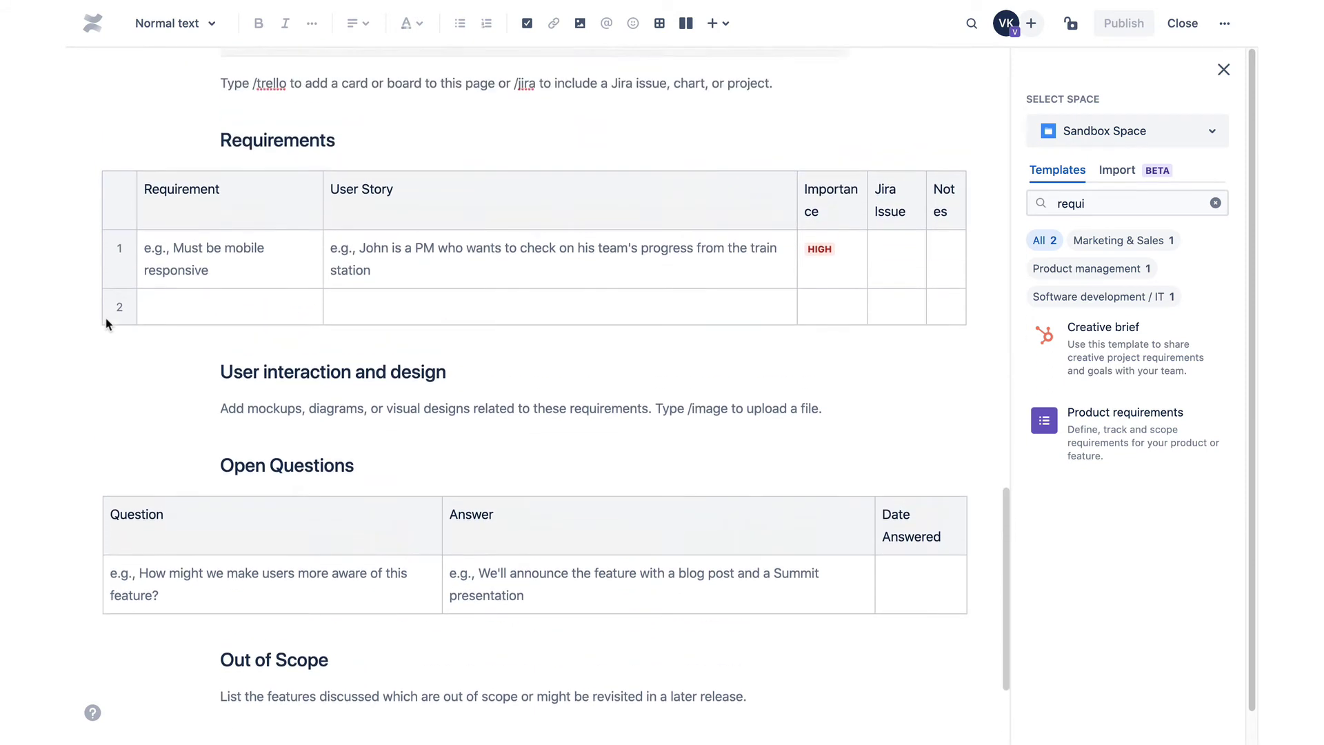
scroll(107, 324, up, 9)
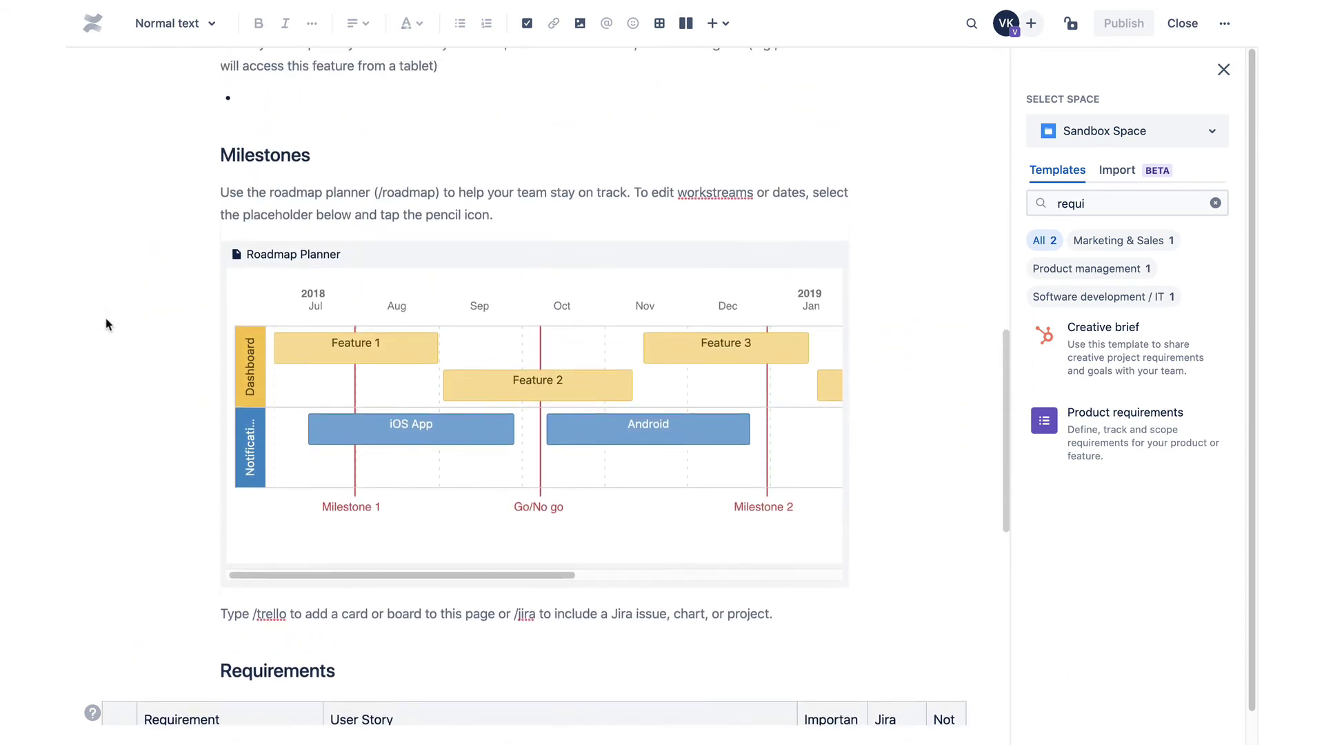
scroll(107, 323, up, 6)
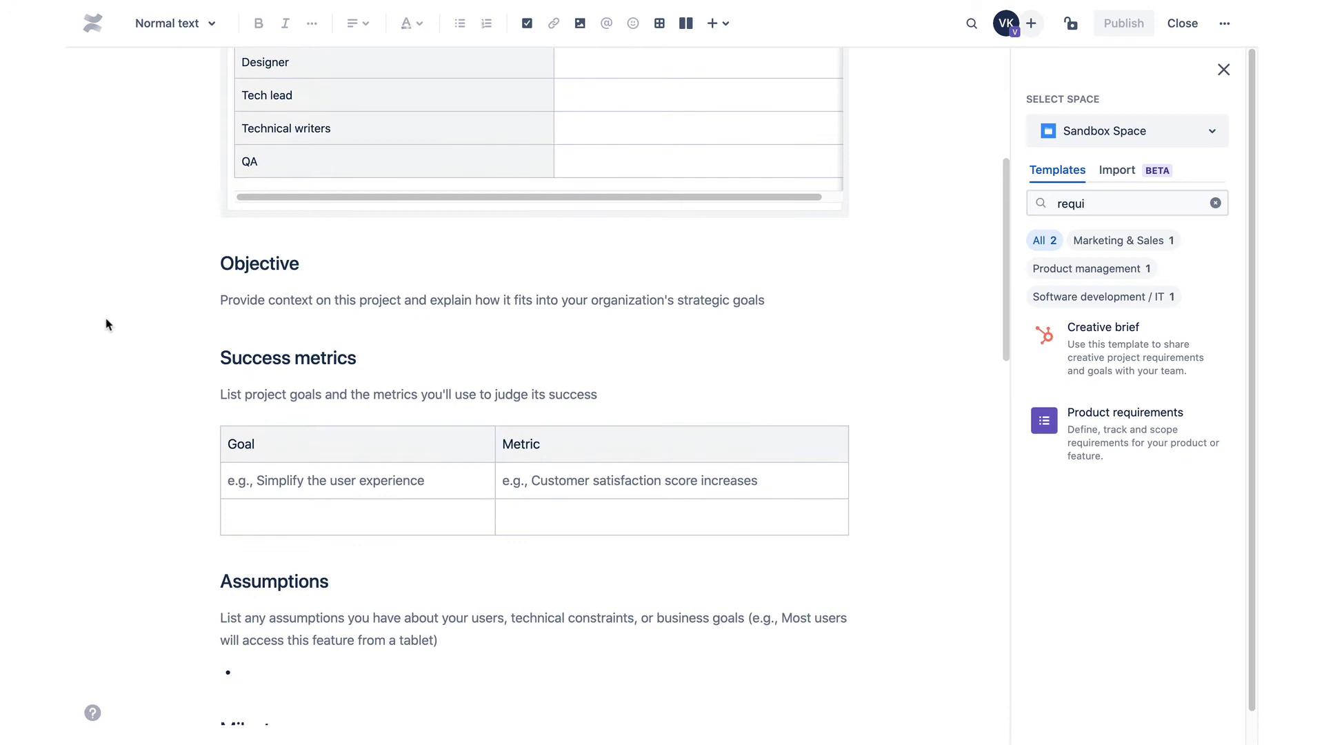
scroll(107, 324, up, 3)
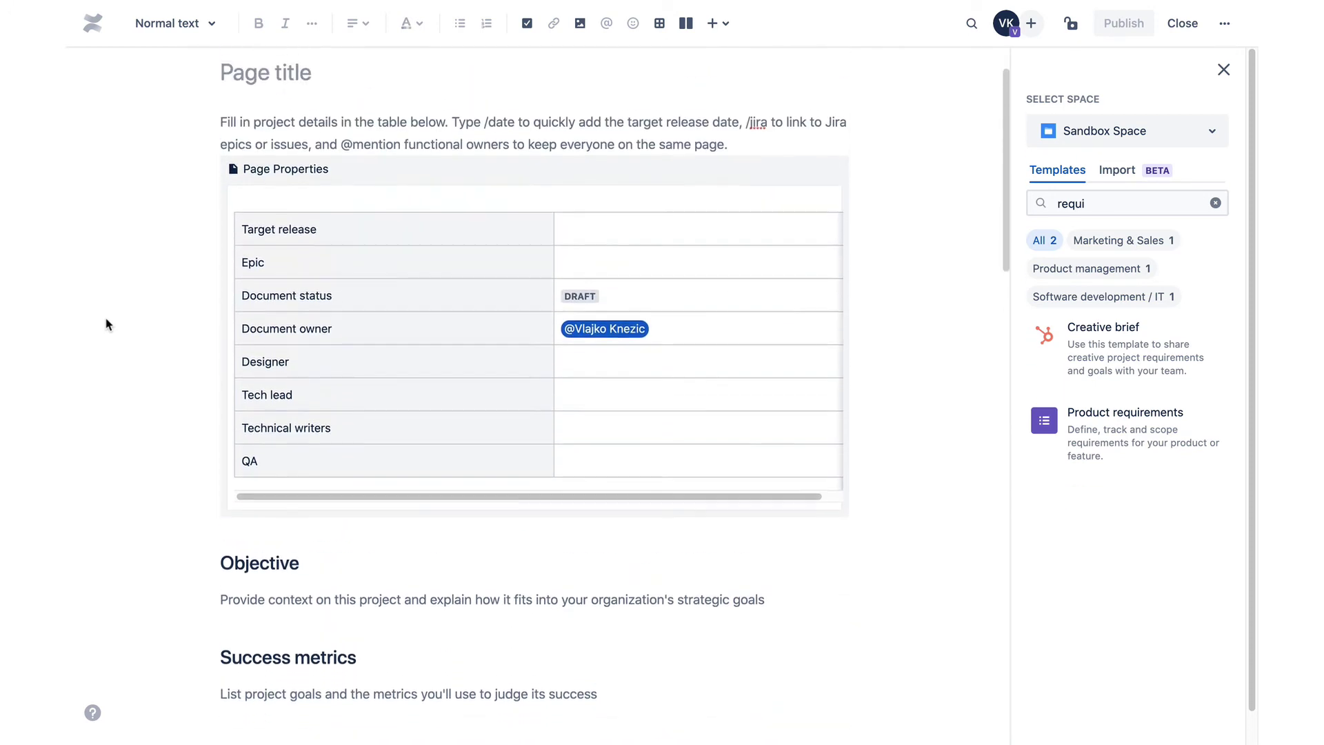